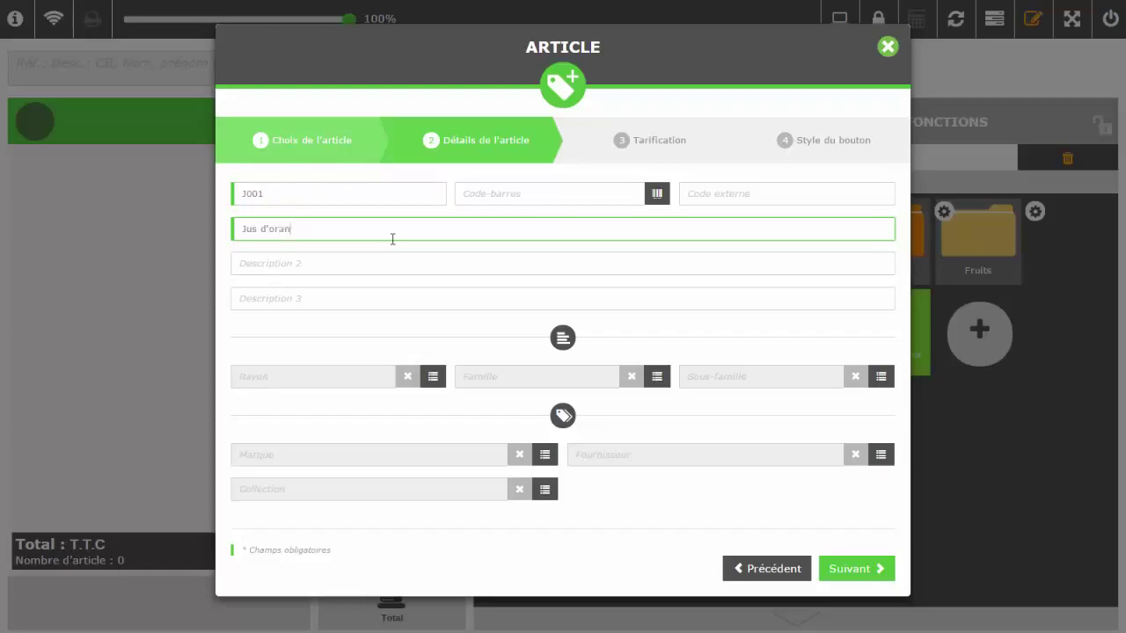
# - Advance the J001 Jus d'orange article from its details to the Tarification pricing step
pyautogui.click(882, 570)
# - Set the Jus d'orange STANDARD price including tax to 2,50 €
pyautogui.click(736, 341)
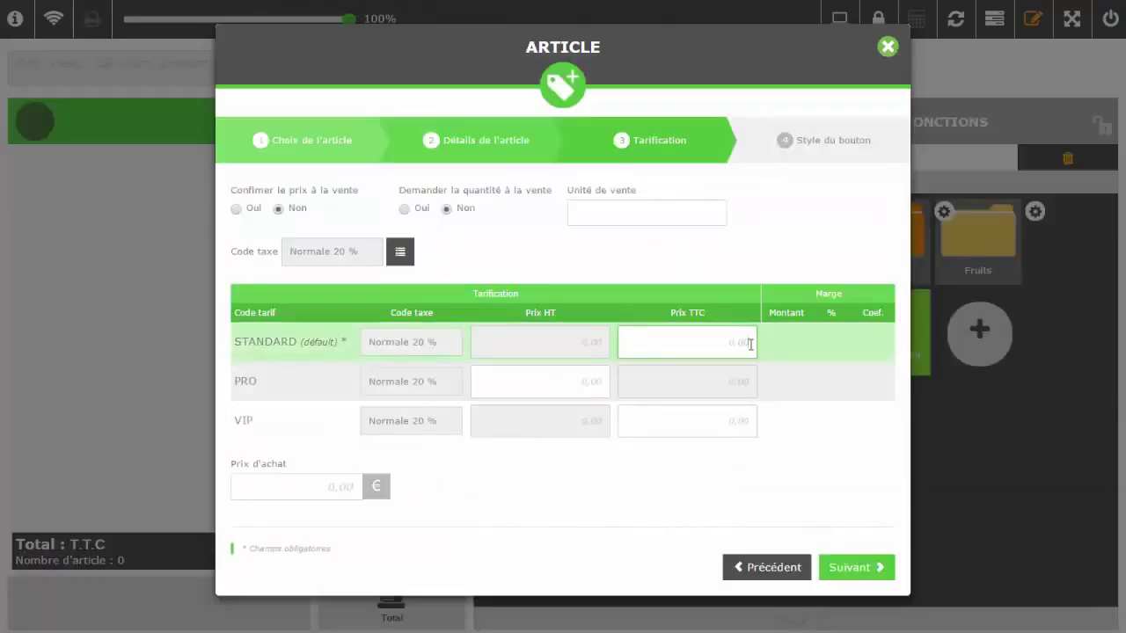
pyautogui.write('2,55')
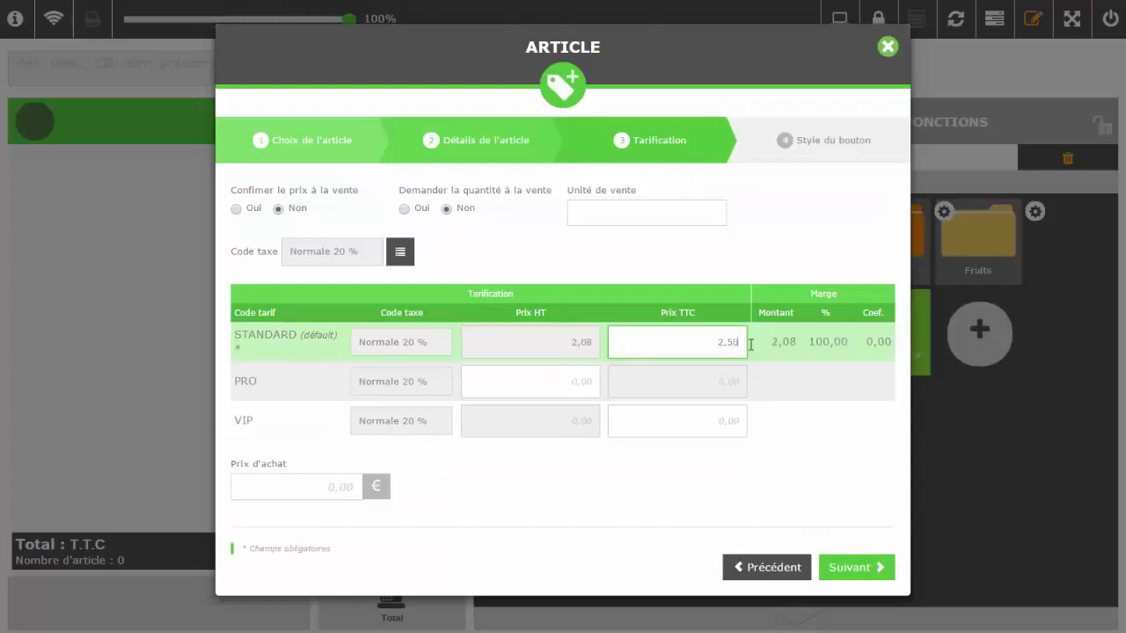
pyautogui.click(879, 570)
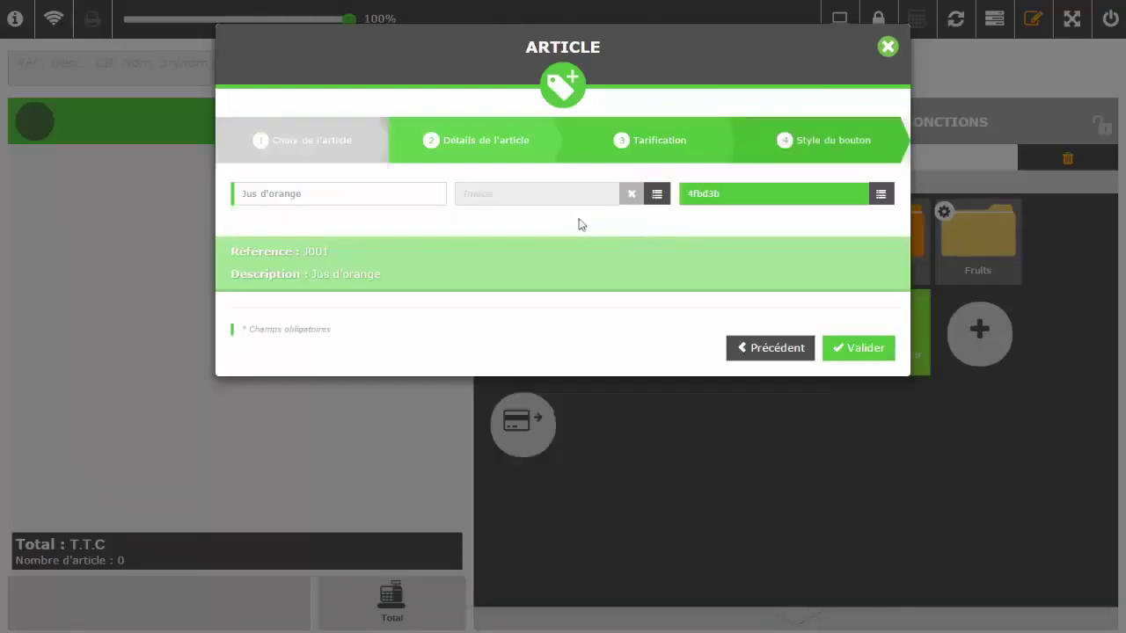
# - Give the till tile the soda.png icon and orange colour, and save the article
pyautogui.click(657, 194)
pyautogui.scroll(-5, 789, 341)
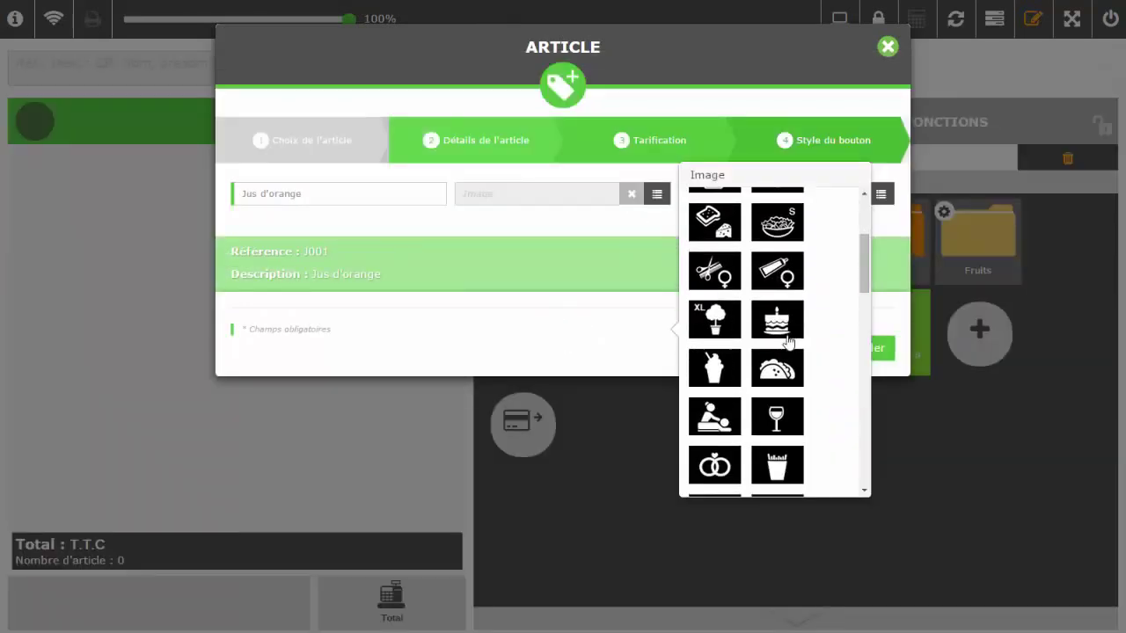
pyautogui.scroll(-10, 789, 341)
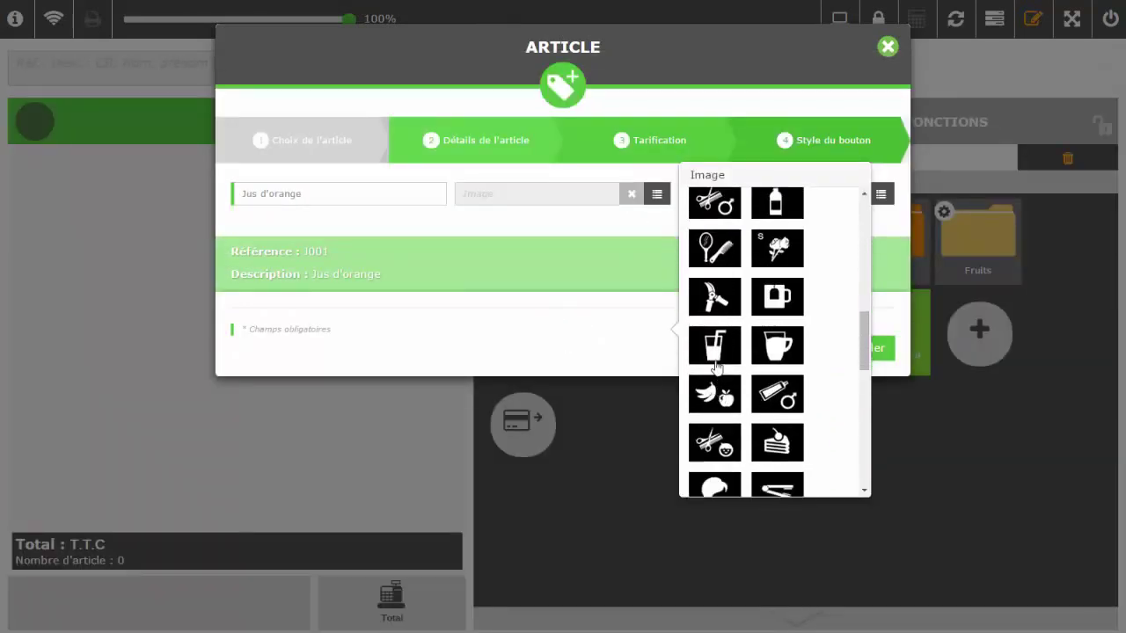
pyautogui.click(716, 361)
pyautogui.click(880, 194)
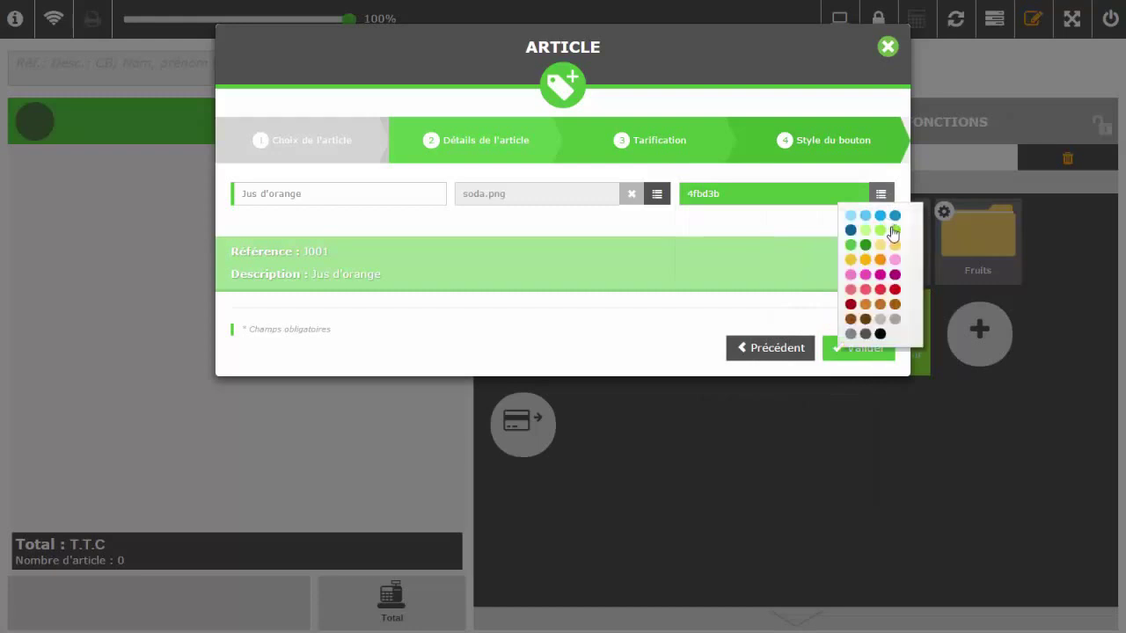
pyautogui.click(893, 244)
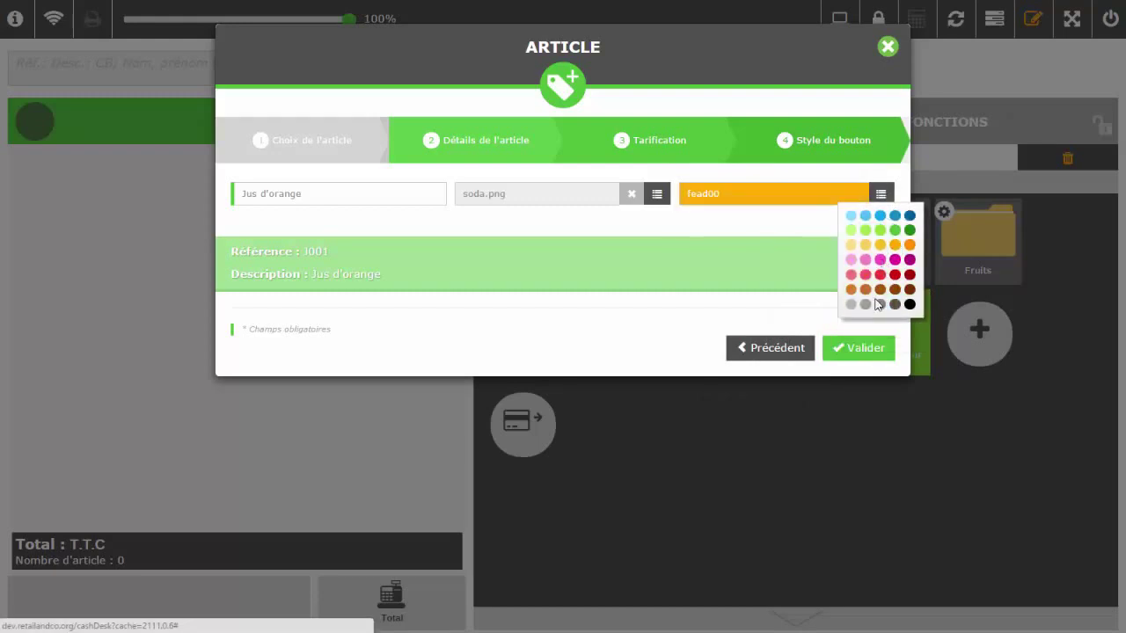
pyautogui.click(865, 349)
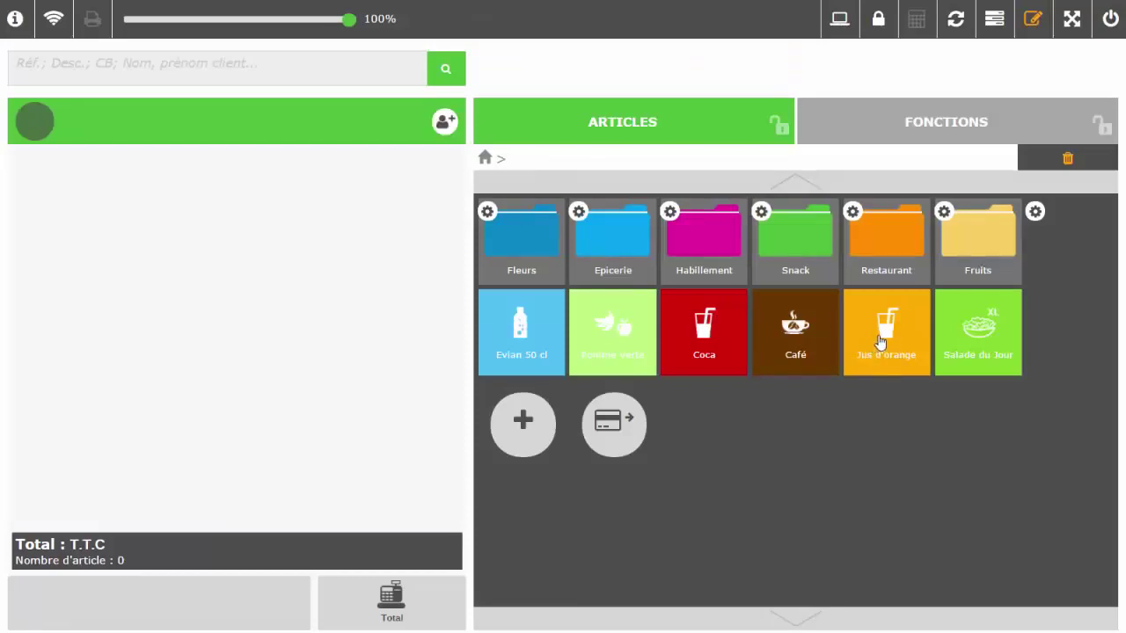
# - Drag the Jus d'orange tile out of the Restaurant folder to the first top-level slot, before Evian 50 cl
pyautogui.moveTo(871, 378); pyautogui.dragTo(903, 252)
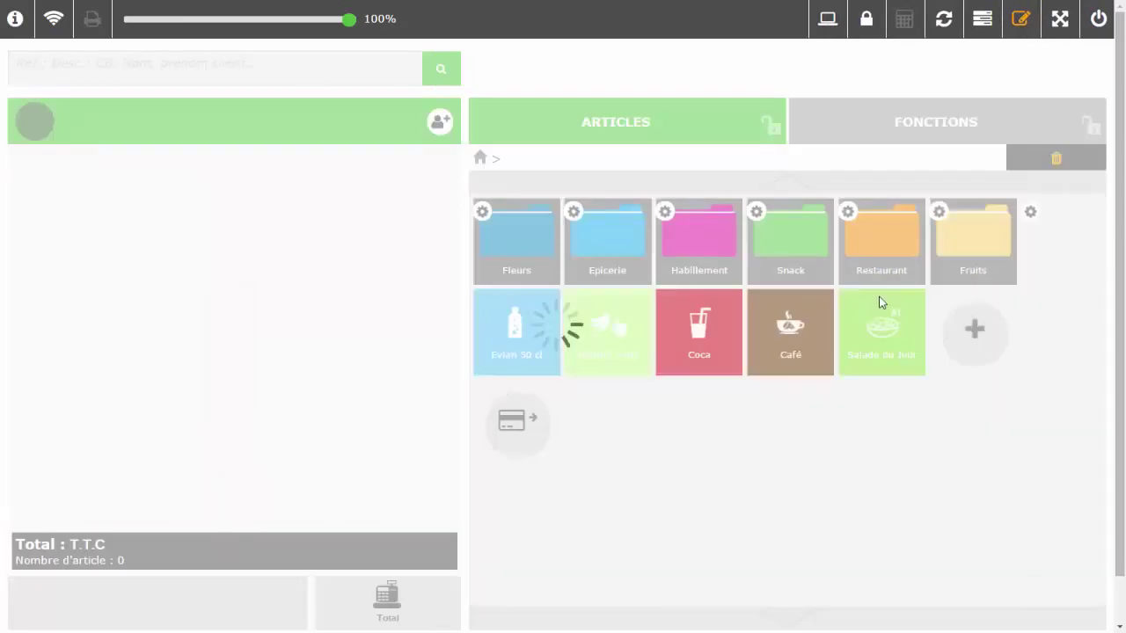
pyautogui.click(879, 255)
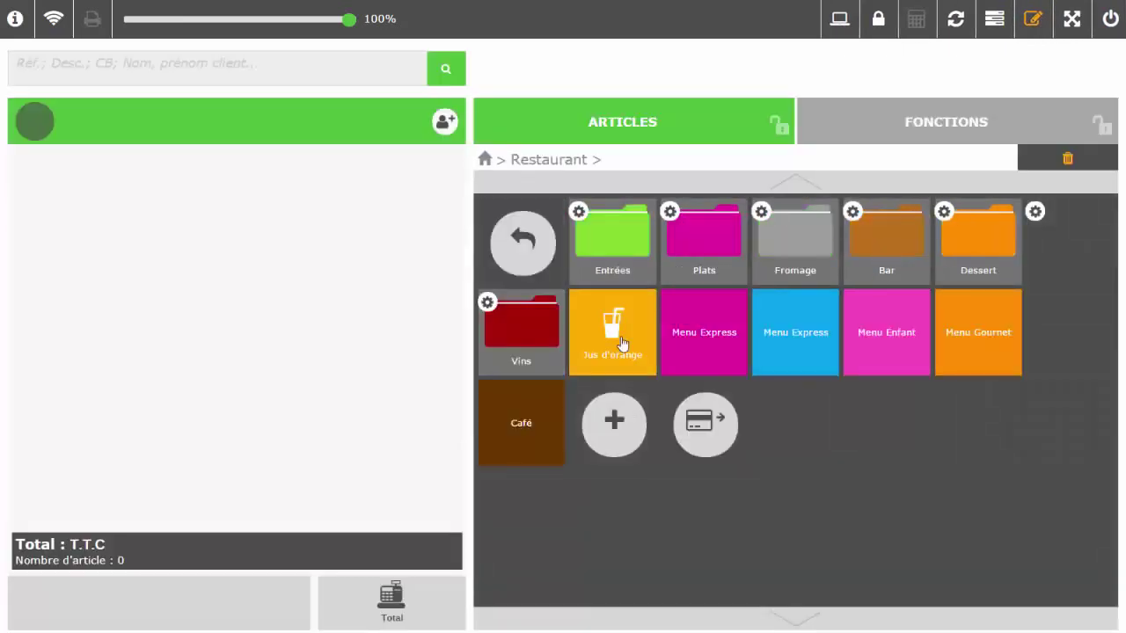
pyautogui.moveTo(620, 341); pyautogui.dragTo(490, 171)
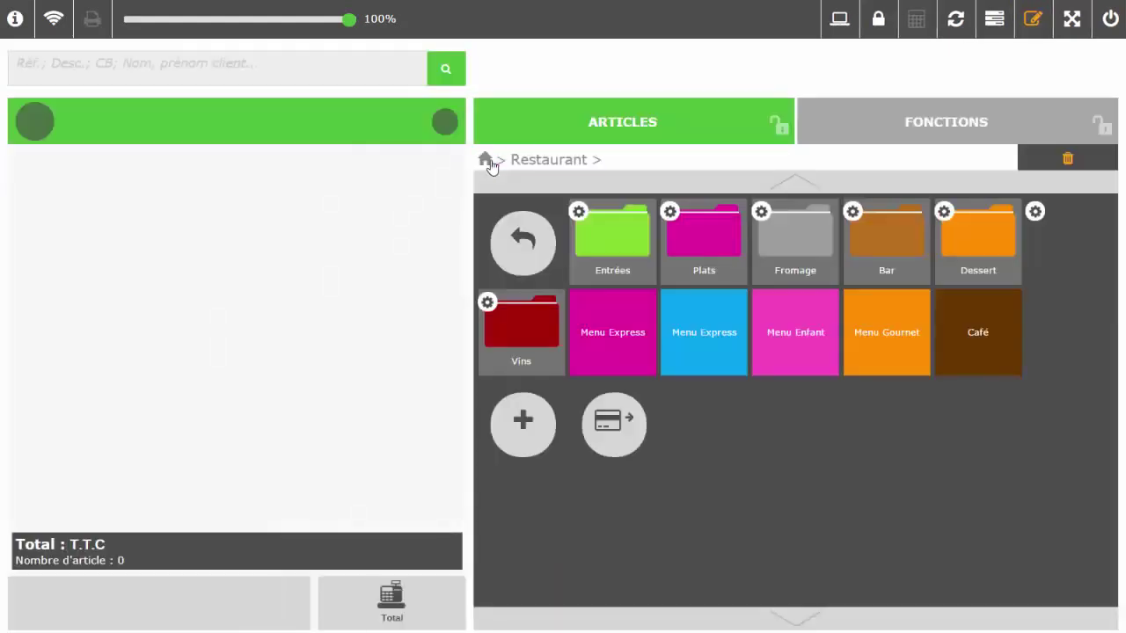
pyautogui.click(522, 242)
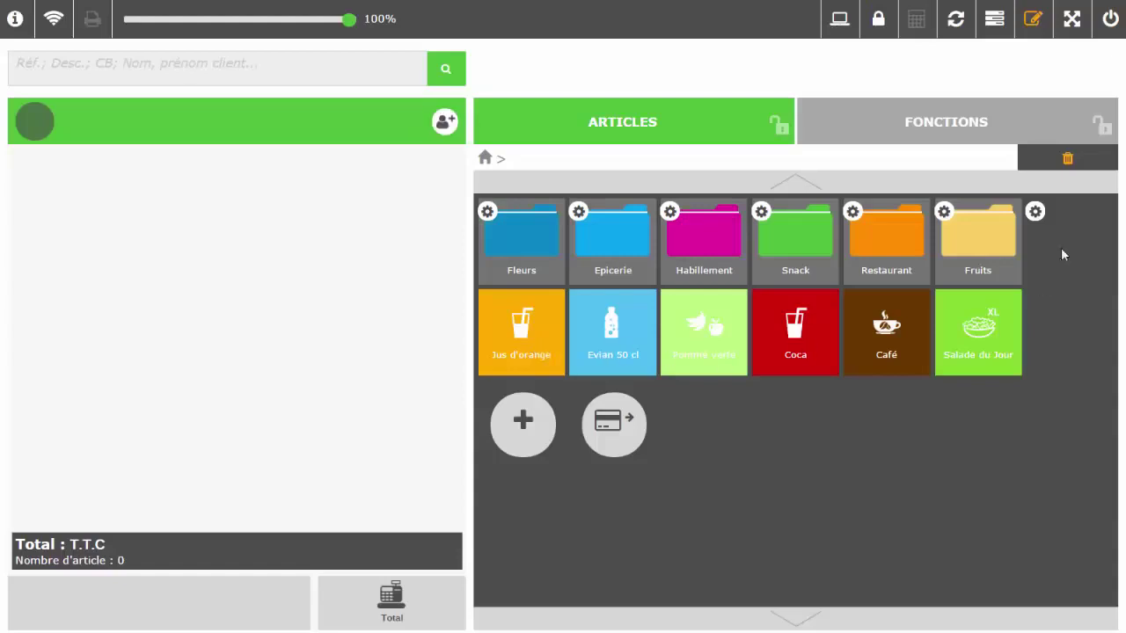
# - Exit layout editing and sell one Jus d'orange for 2,50 €, paid in cash
pyautogui.click(1032, 19)
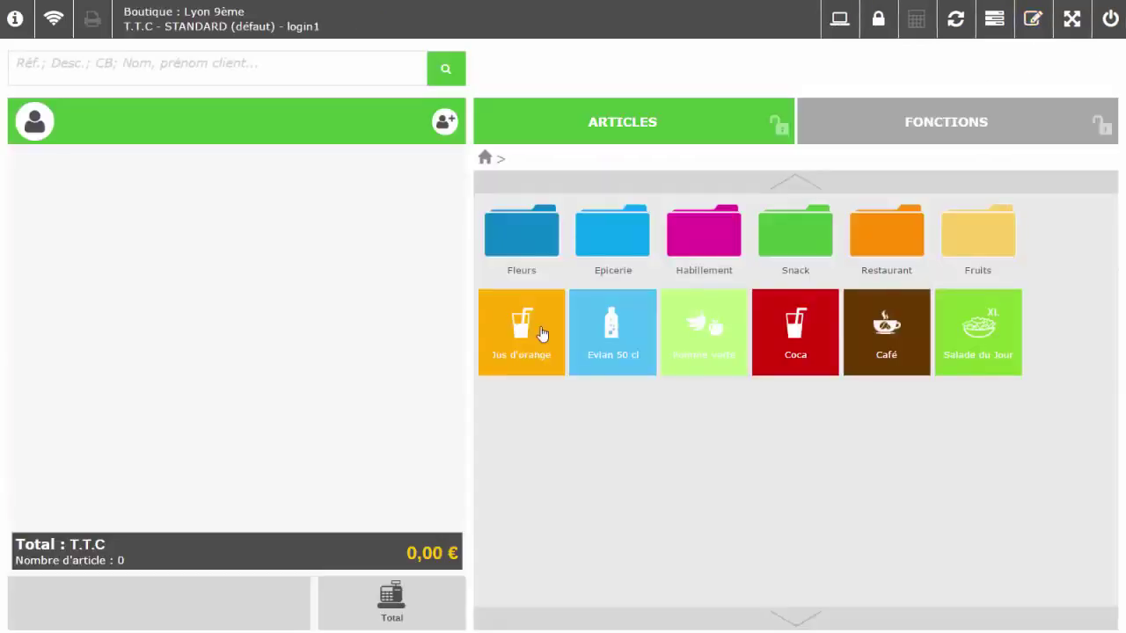
pyautogui.click(530, 349)
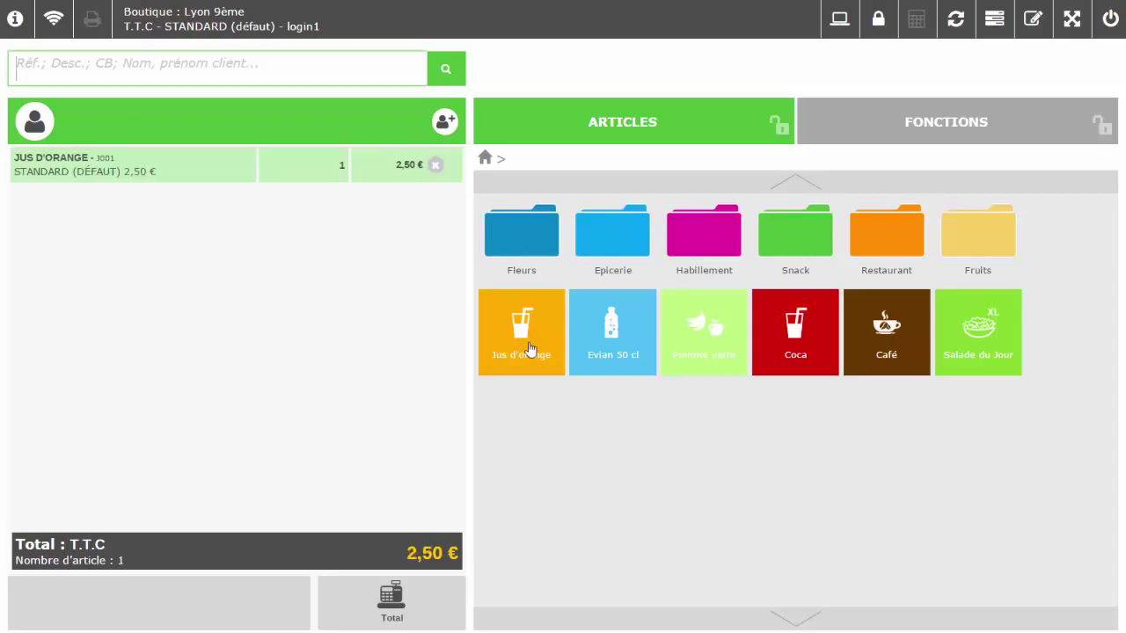
pyautogui.click(407, 598)
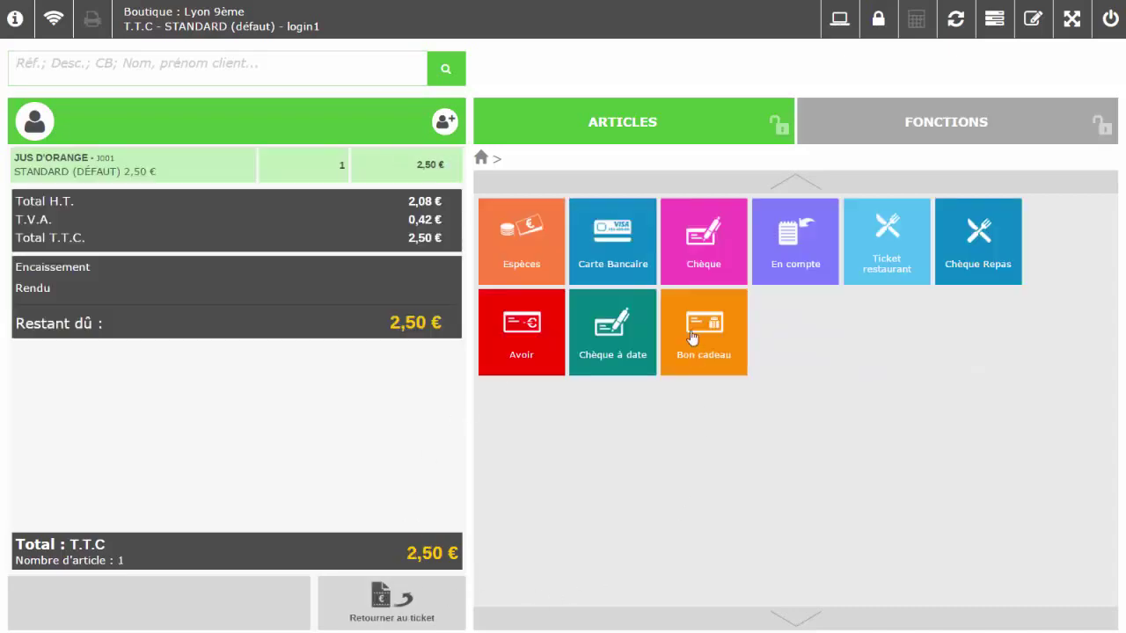
pyautogui.click(542, 236)
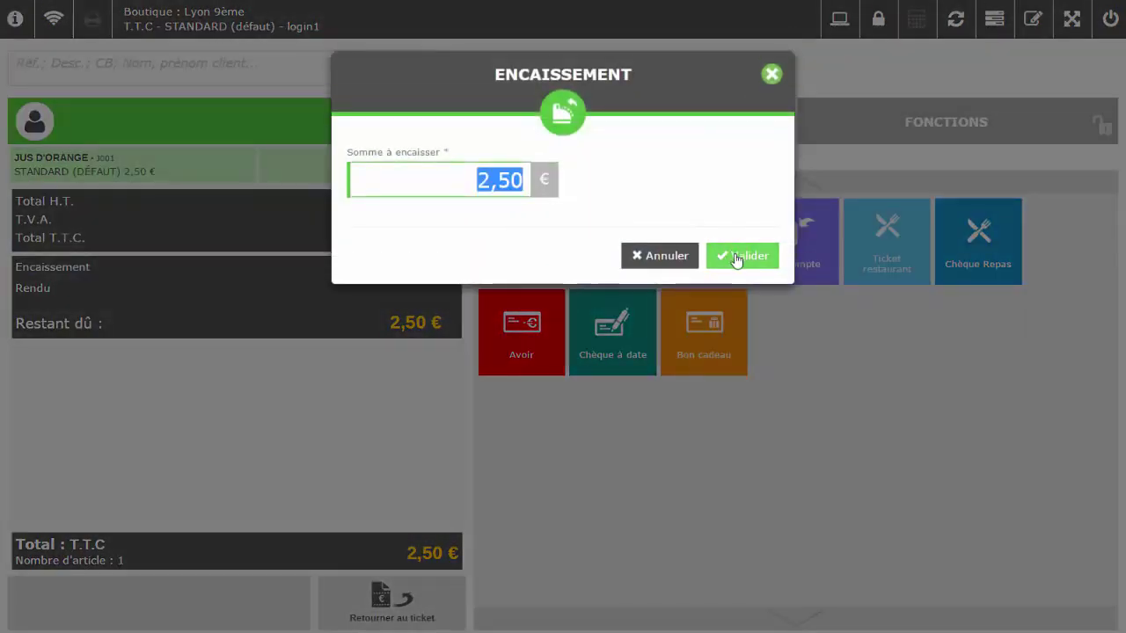
pyautogui.click(735, 260)
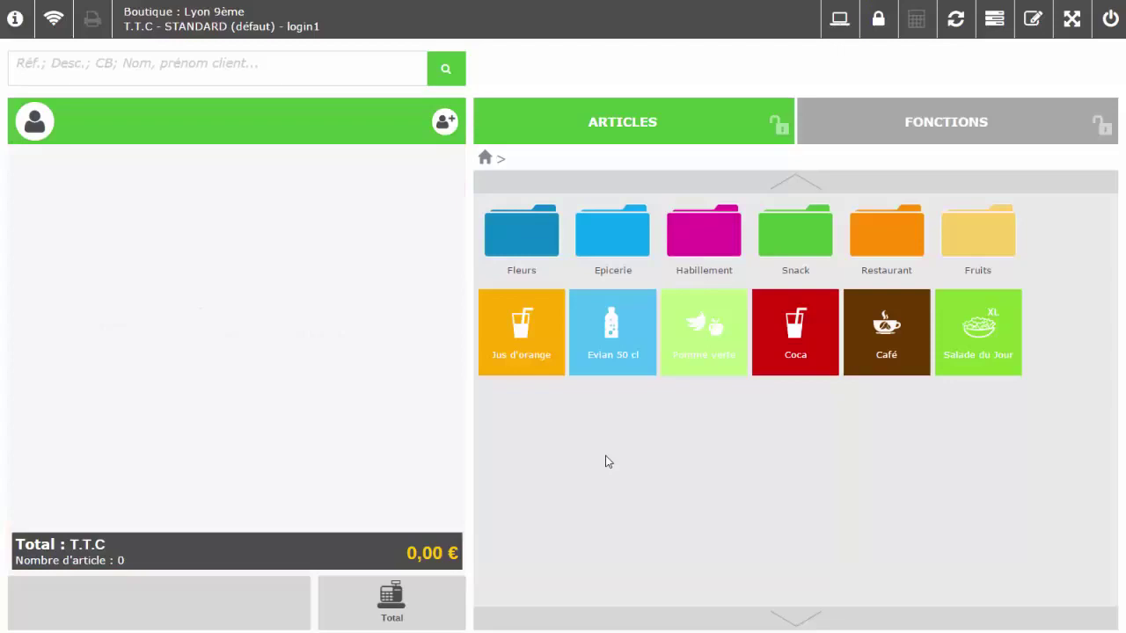
# - Ring up Jus d'orange, Evian 50 cl and Pomme verte, then take 10% off their subtotal
pyautogui.click(529, 343)
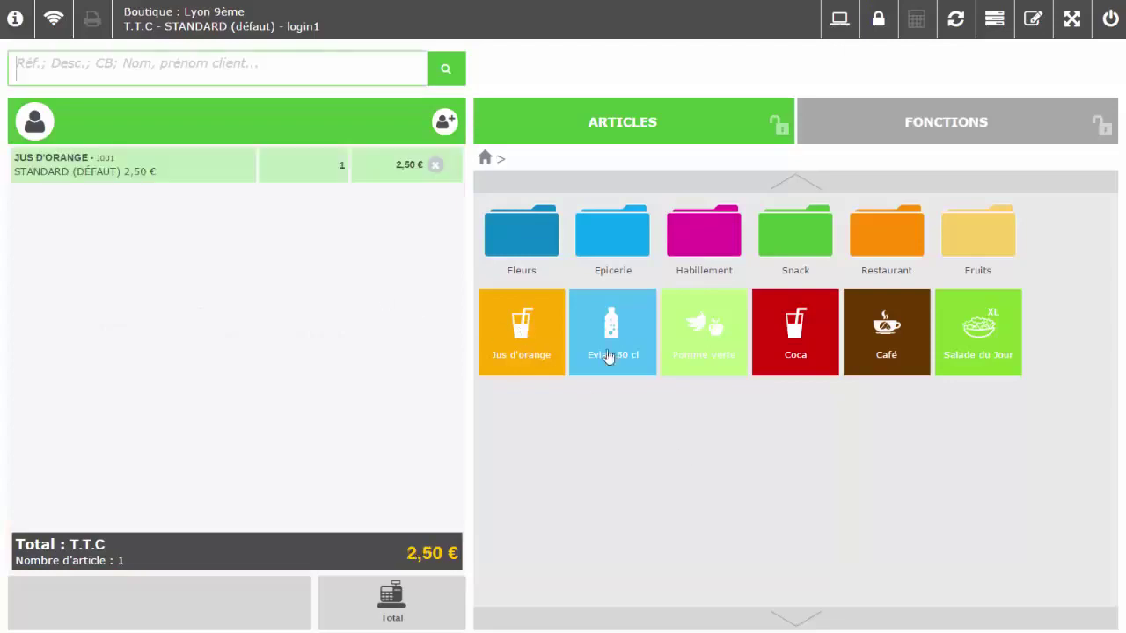
pyautogui.click(613, 333)
pyautogui.click(701, 344)
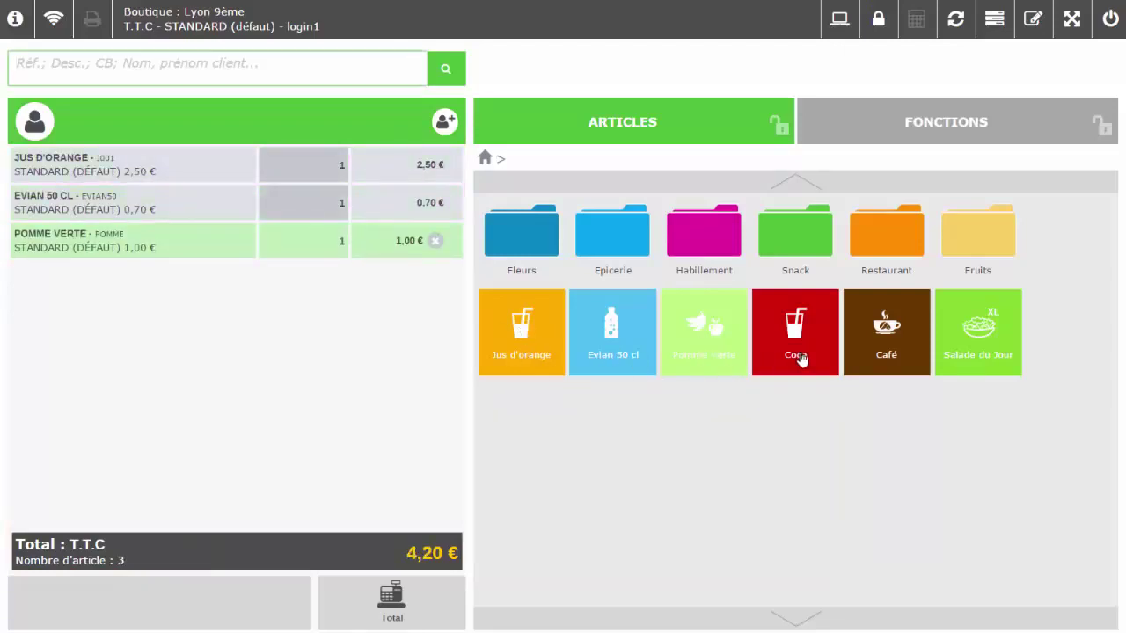
pyautogui.click(879, 138)
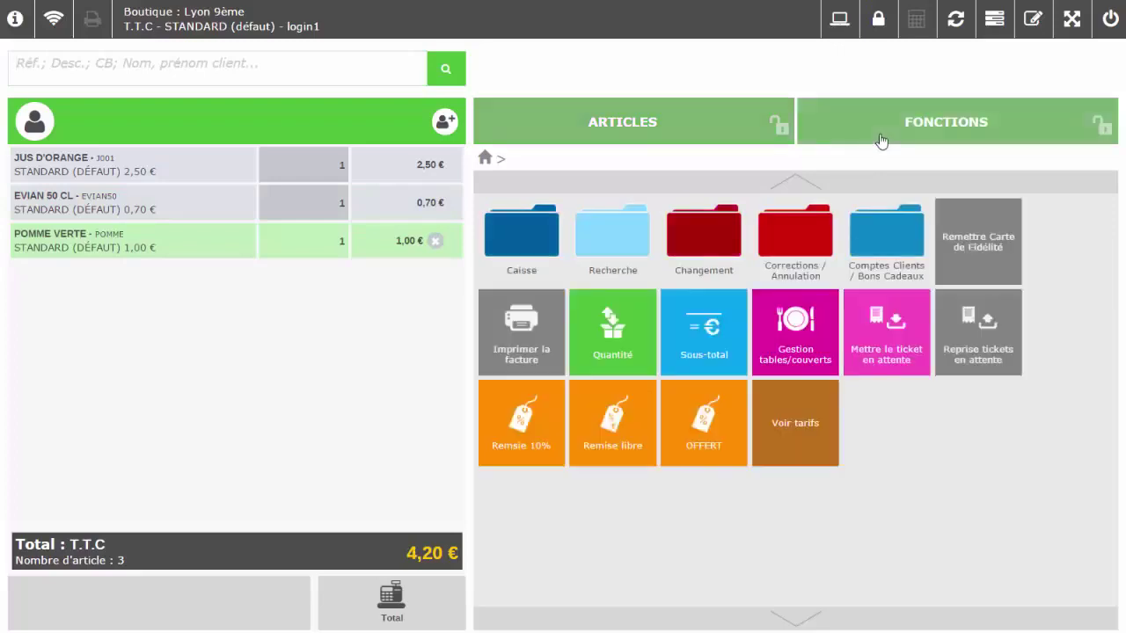
pyautogui.click(710, 324)
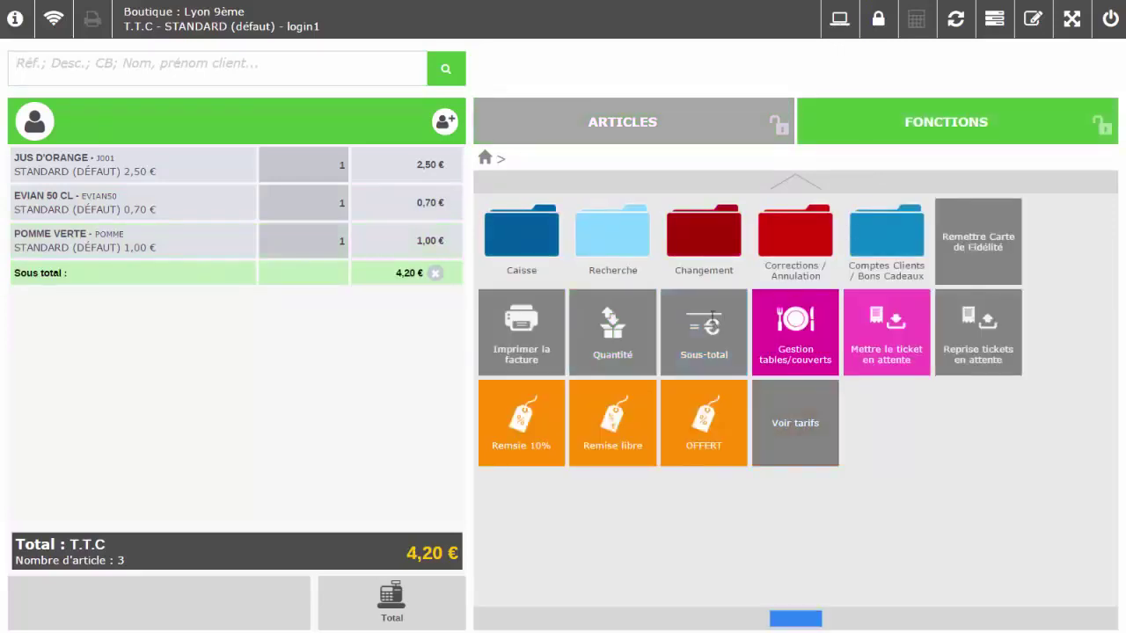
pyautogui.click(542, 429)
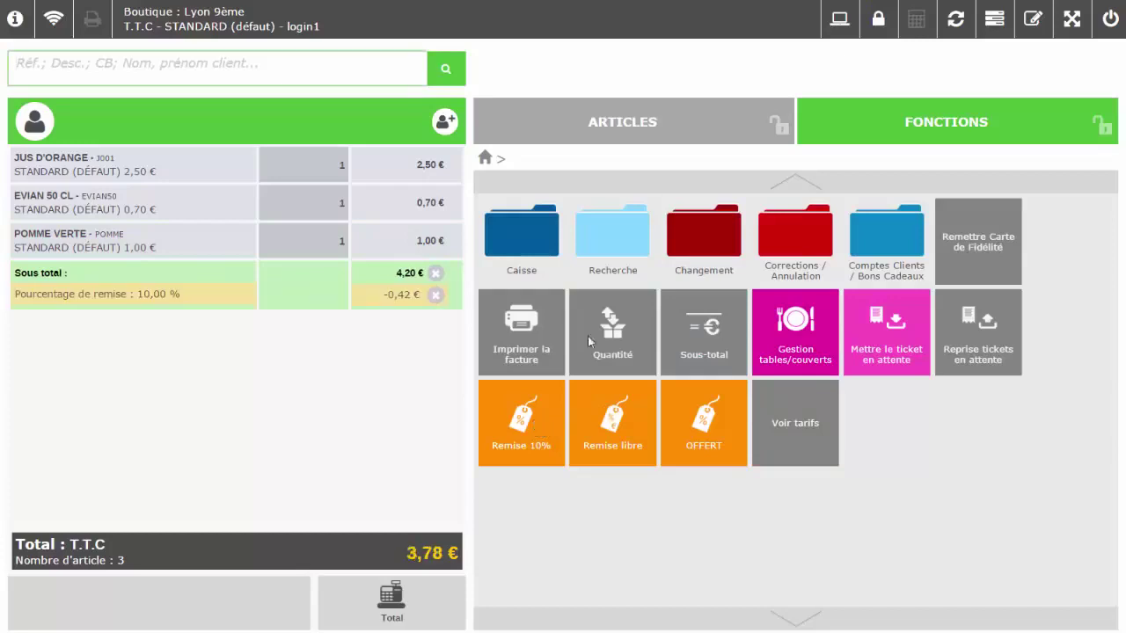
# - Add Coca, Café and Salade du Jour, bringing the ticket to 11,73 €
pyautogui.click(665, 124)
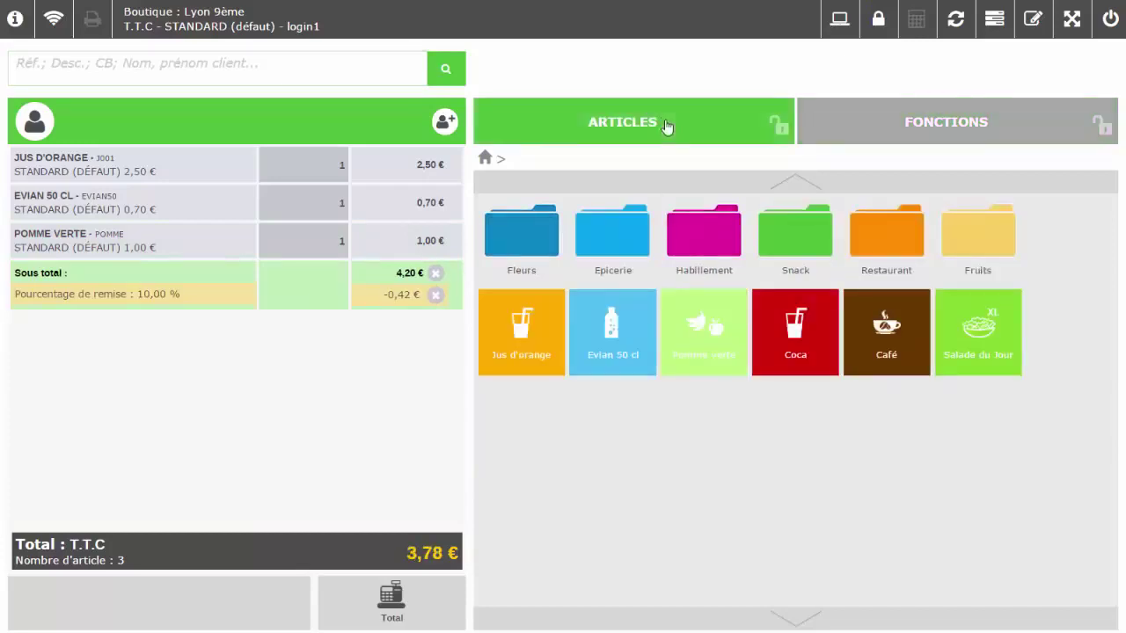
pyautogui.click(800, 341)
pyautogui.click(880, 348)
pyautogui.click(969, 336)
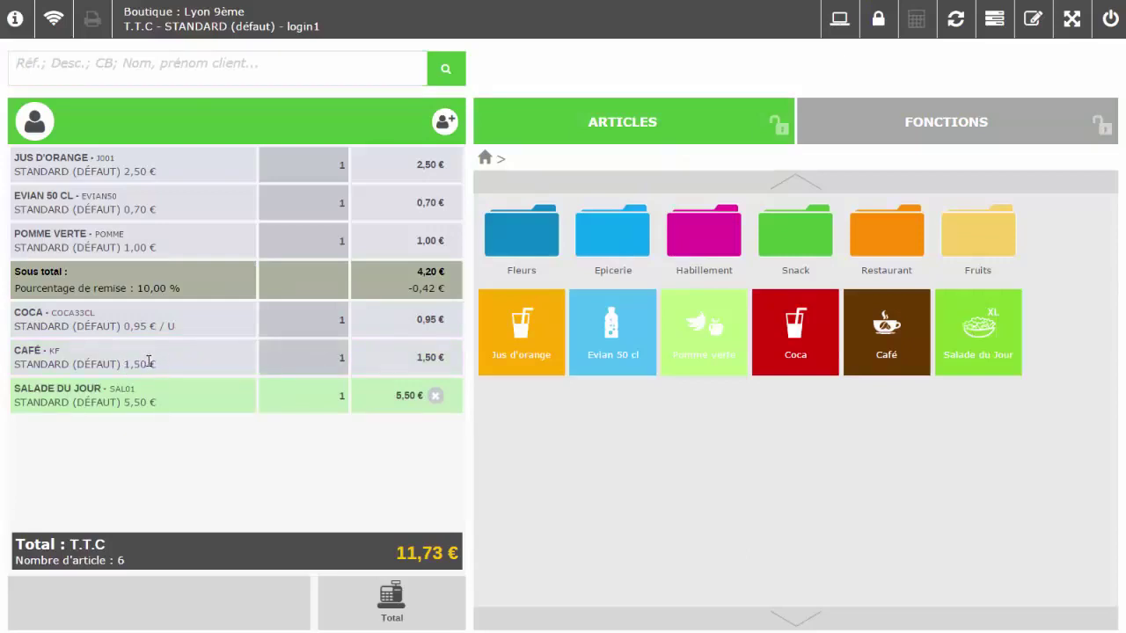
# - Delete the Café line, take 10% off the whole ticket, and collect 9,21 € in cash
pyautogui.moveTo(149, 361); pyautogui.dragTo(173, 244)
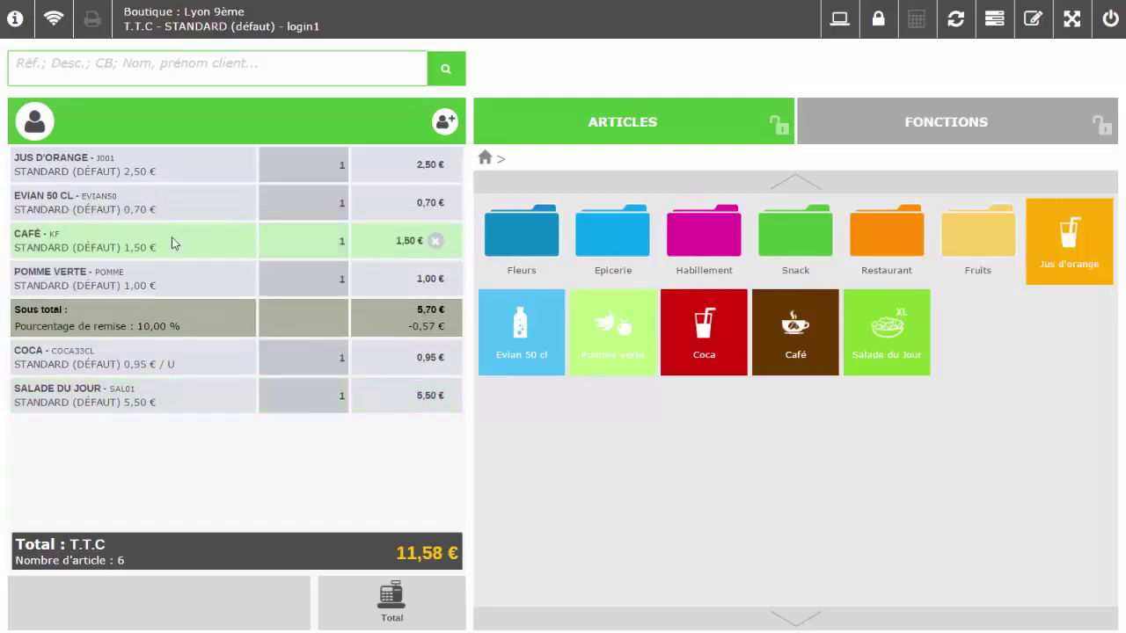
pyautogui.click(436, 241)
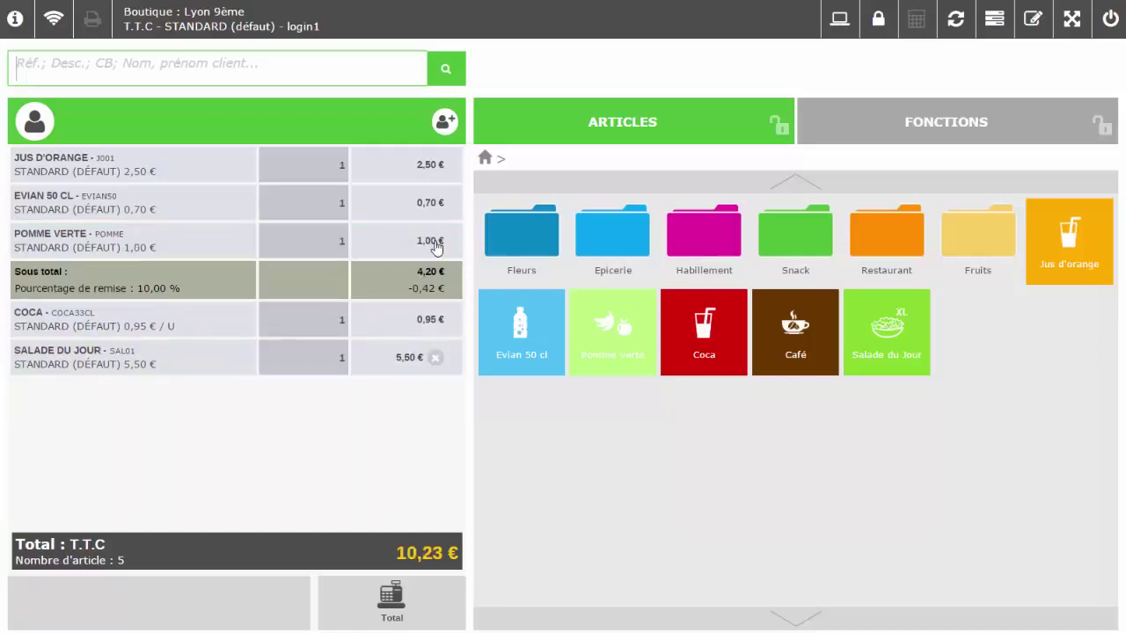
pyautogui.click(316, 550)
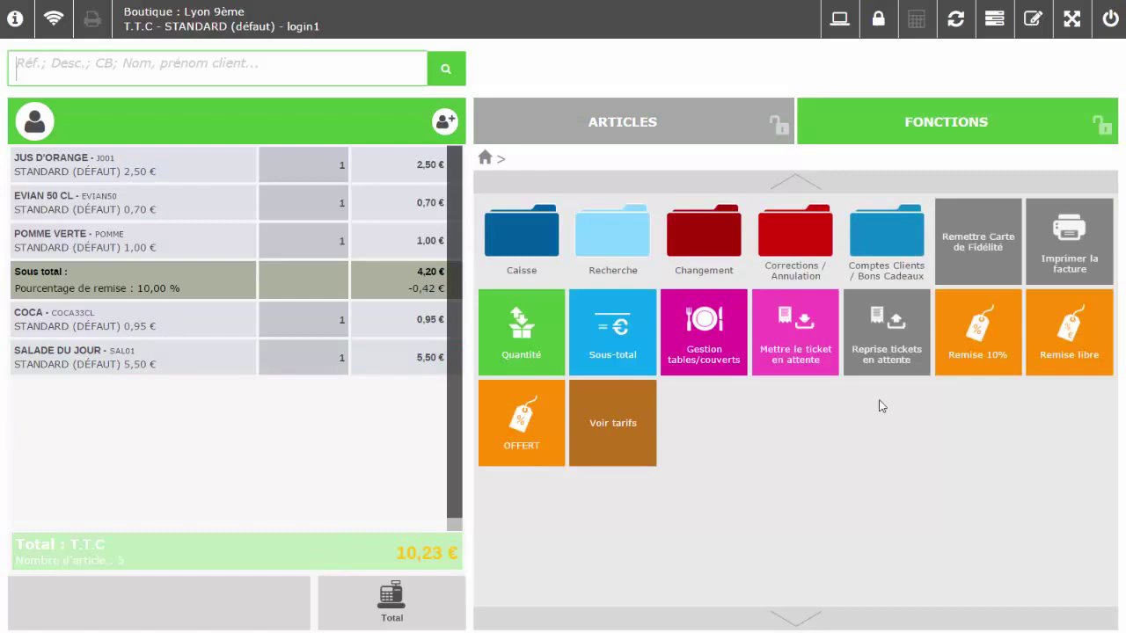
pyautogui.click(978, 325)
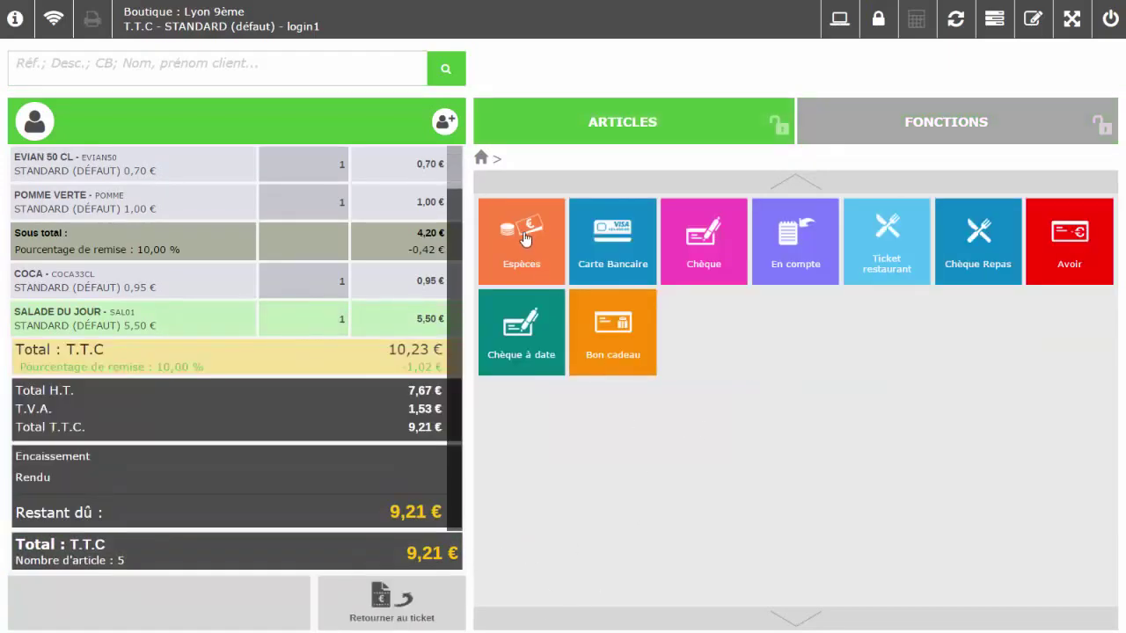
pyautogui.click(522, 243)
pyautogui.click(748, 258)
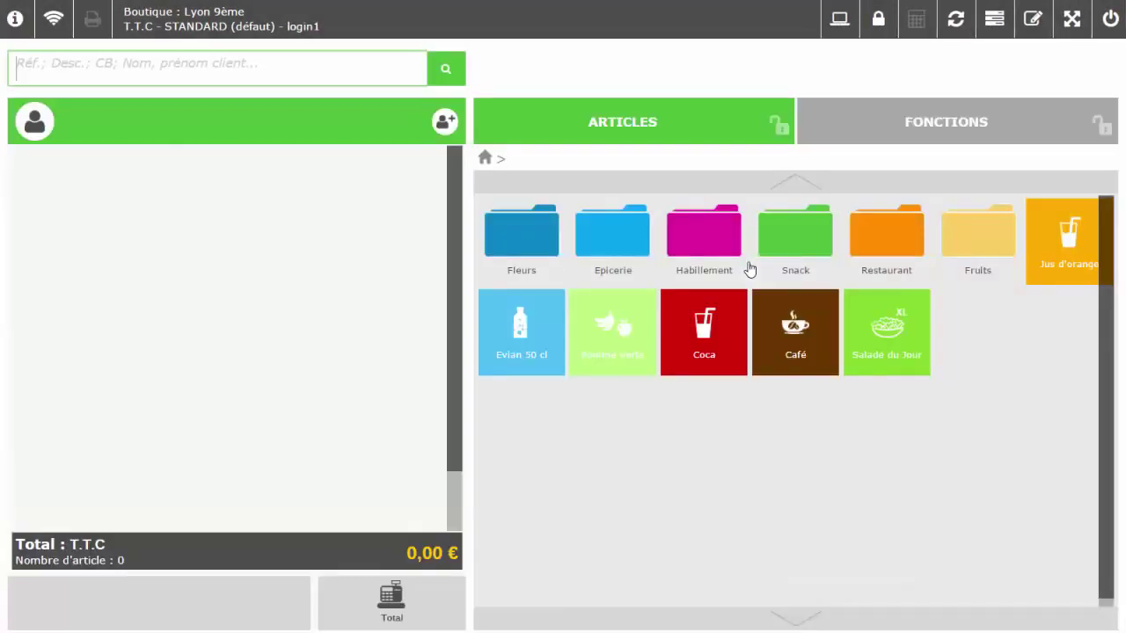
# - Search by the customer's surname, attach the loyalty customer (205 points, -20,50€ voucher), then detach them
pyautogui.click(588, 462)
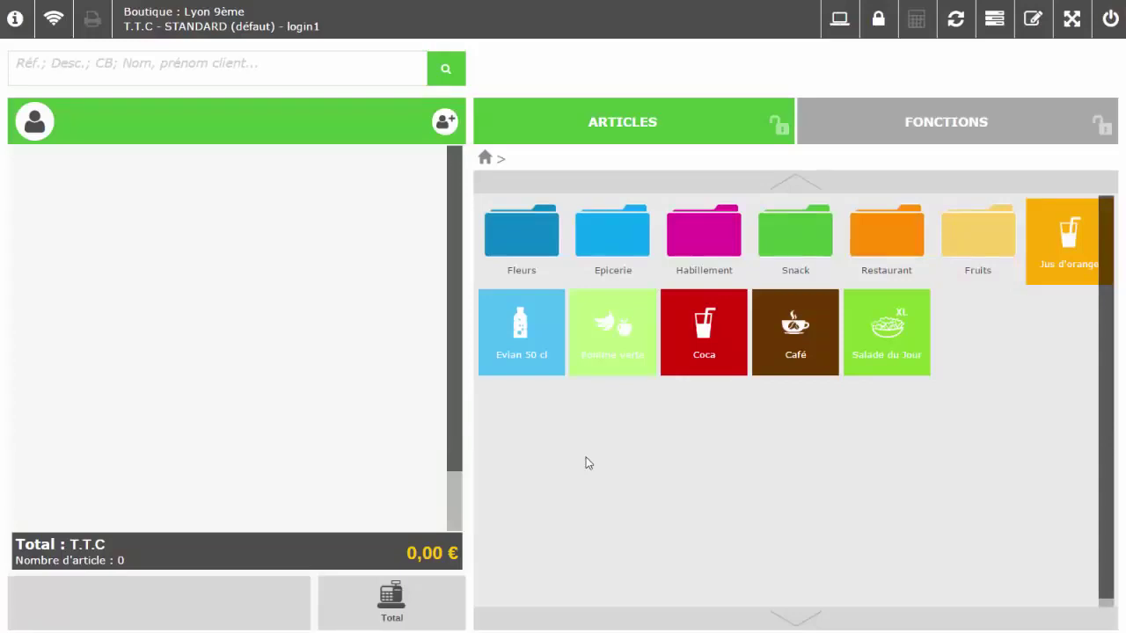
pyautogui.click(204, 70)
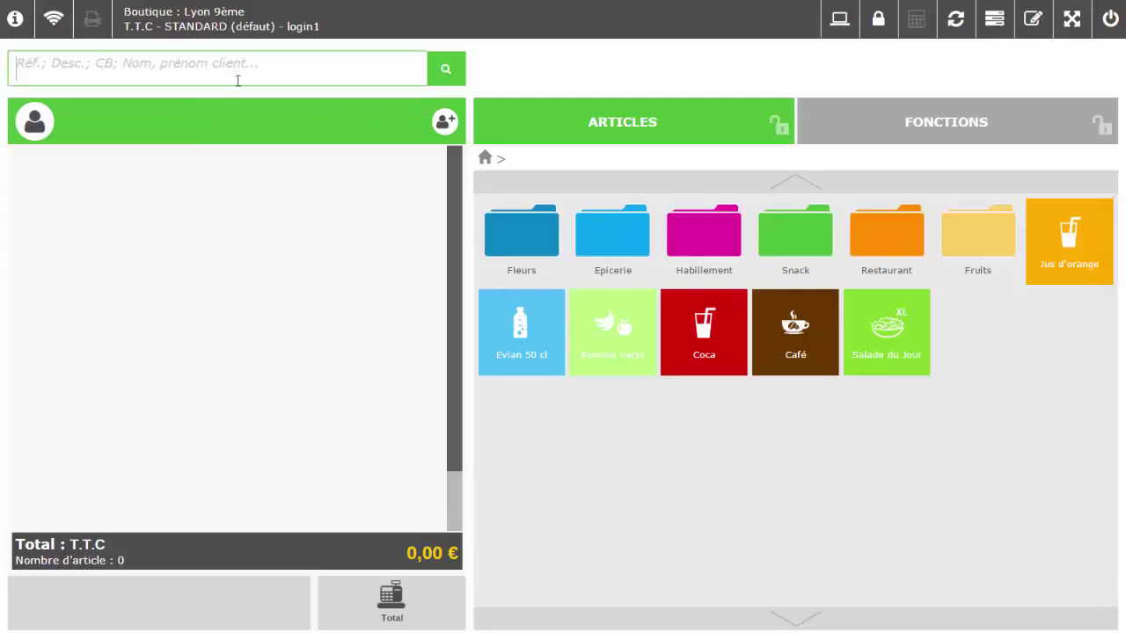
pyautogui.write('Dupo')
pyautogui.press('BackSpace')
pyautogui.press('BackSpace')
pyautogui.press('BackSpace')
pyautogui.press('BackSpace')
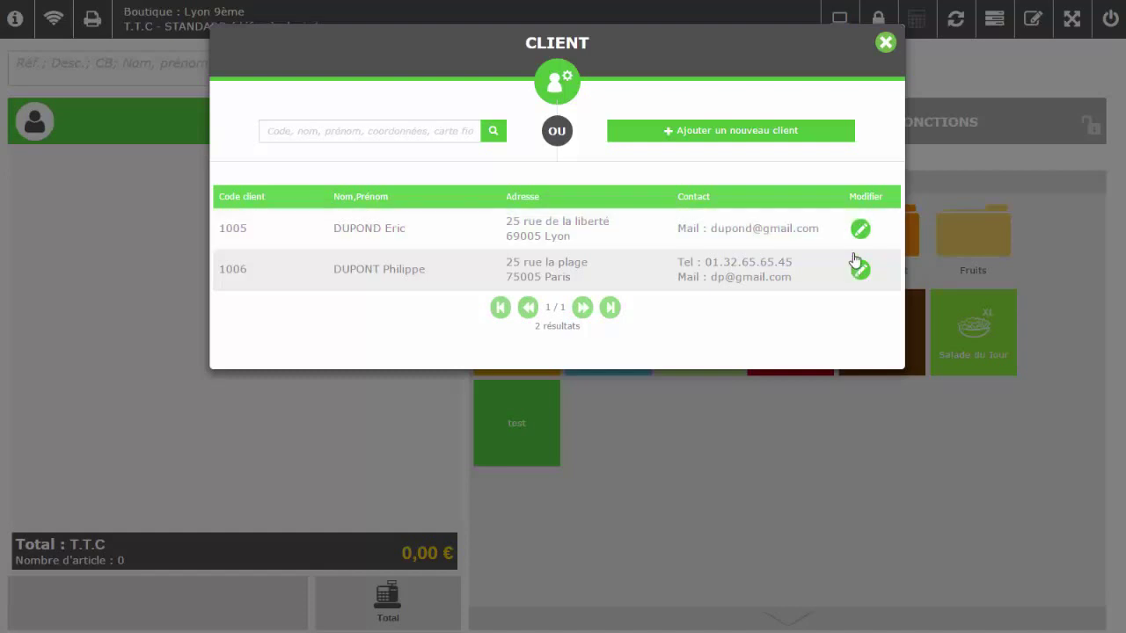
pyautogui.click(886, 43)
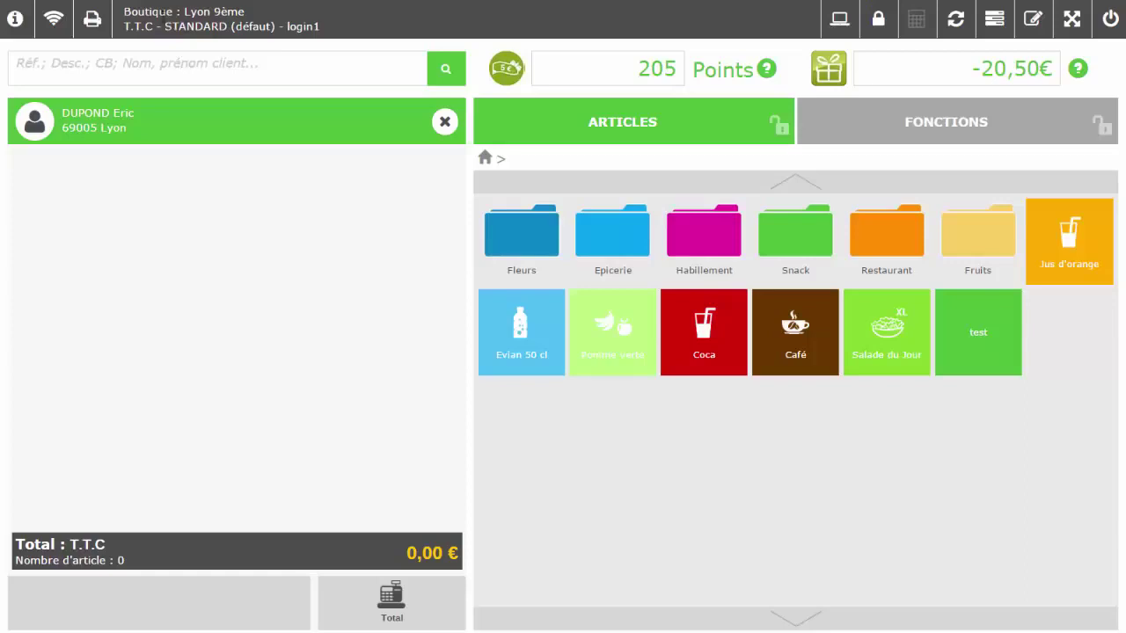
pyautogui.click(444, 121)
pyautogui.click(368, 68)
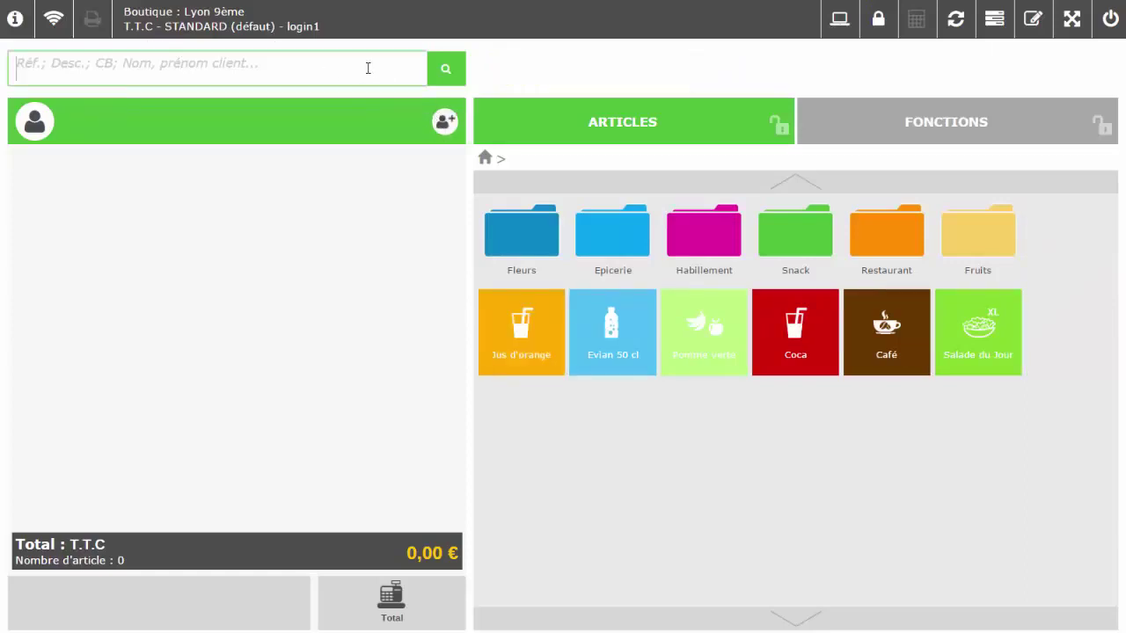
# - Attach client JLR DISTRIBUTION and add Evian 50 cl, Pomme verte and Coca to the ticket
pyautogui.write('j')
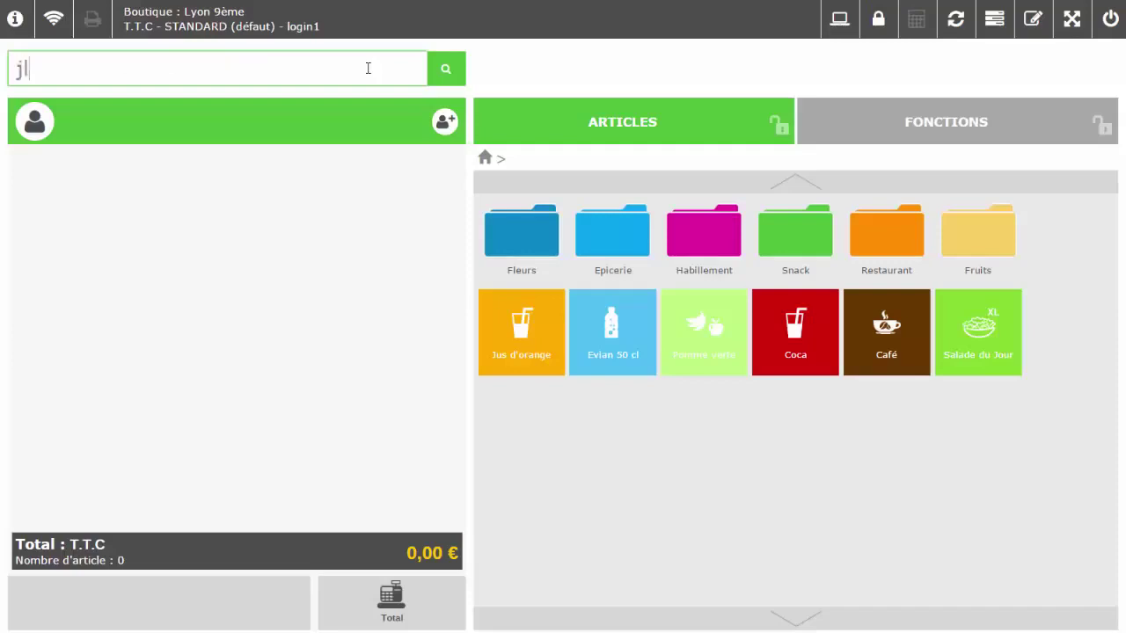
pyautogui.write('lr')
pyautogui.press('Return')
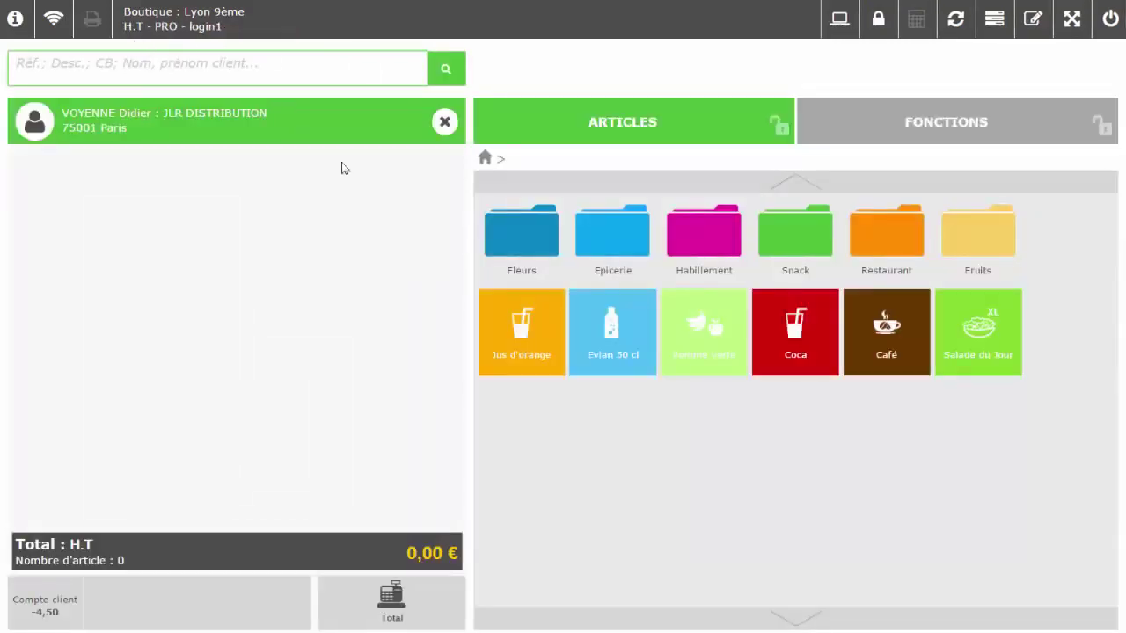
pyautogui.click(613, 332)
pyautogui.click(707, 332)
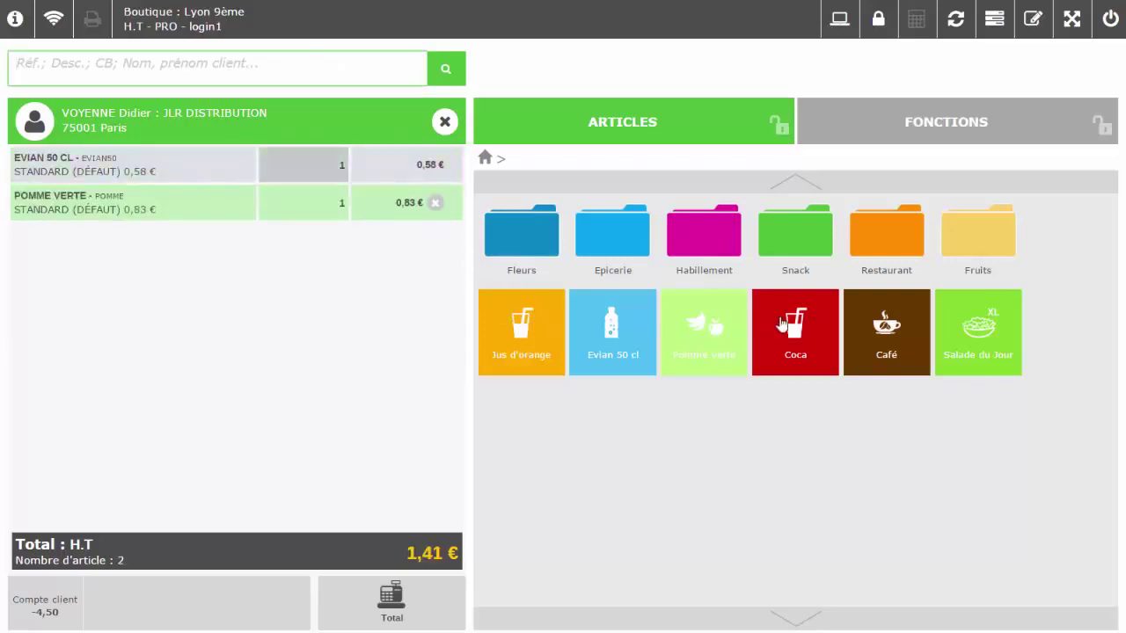
pyautogui.click(795, 332)
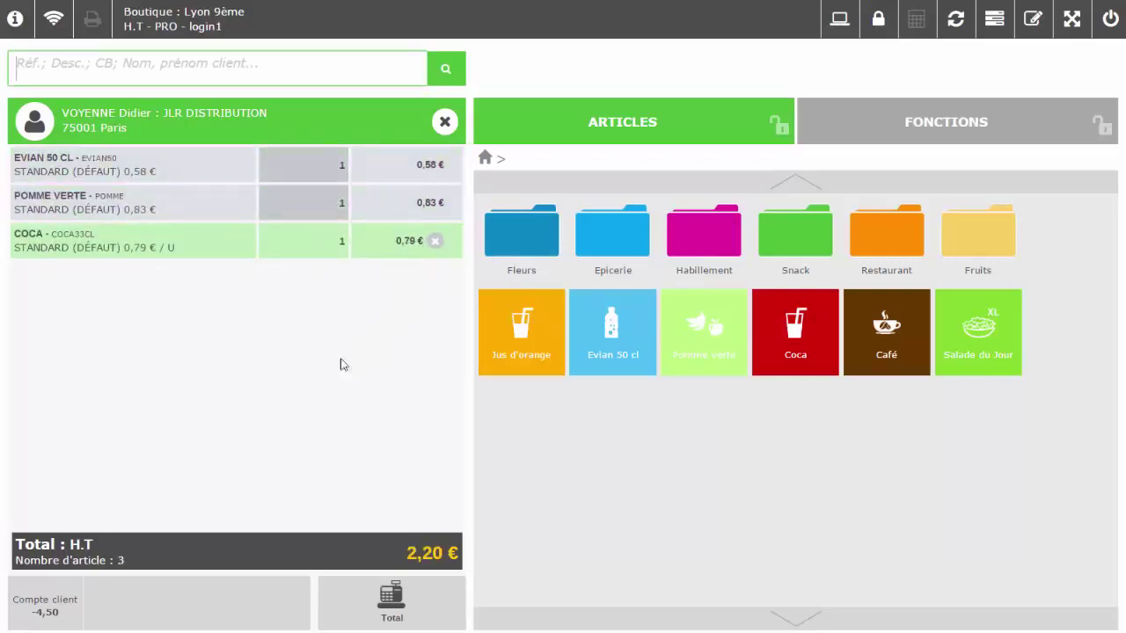
# - Charge the 2,64 € ticket to the client's account (En compte)
pyautogui.click(391, 597)
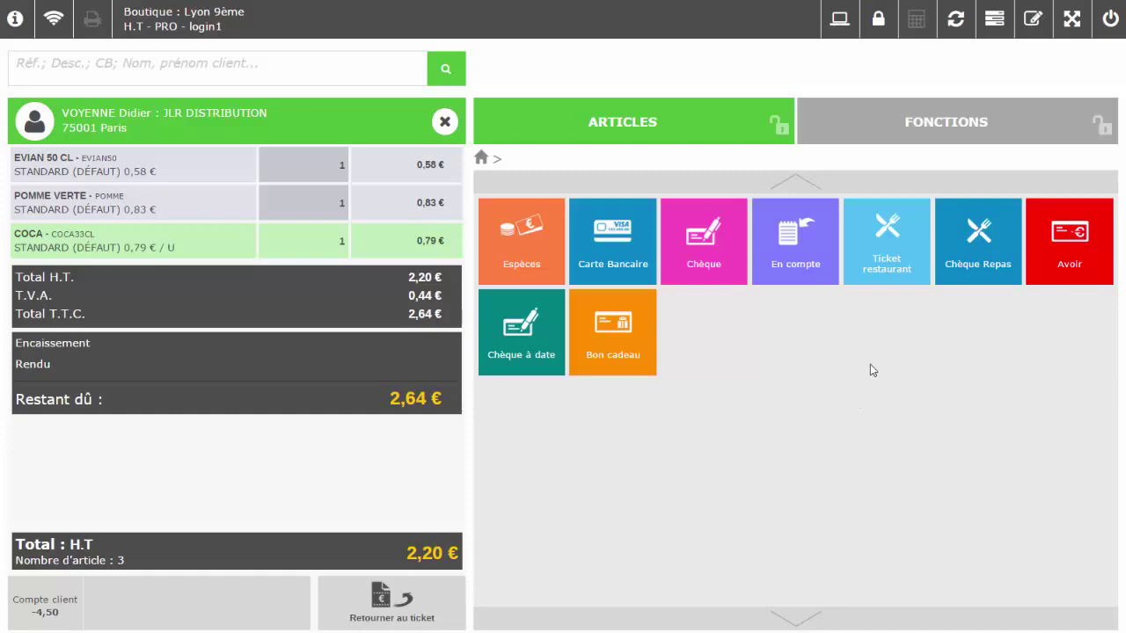
pyautogui.click(806, 267)
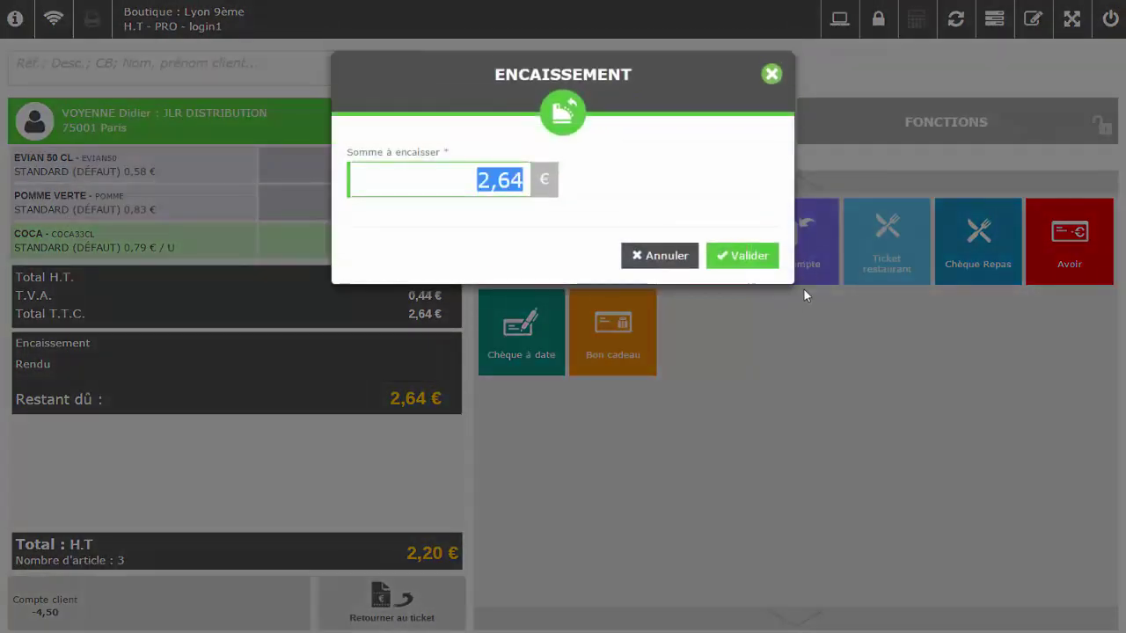
pyautogui.click(763, 261)
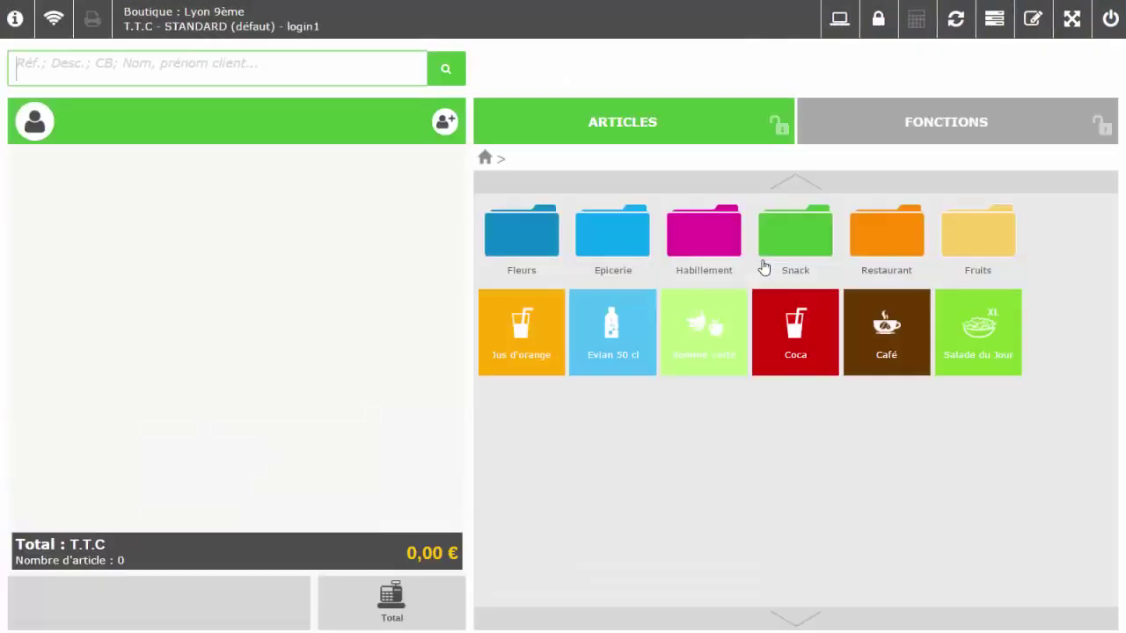
# - Look up 'jlr' and attach JLR DISTRIBUTION to the sale
pyautogui.click(268, 69)
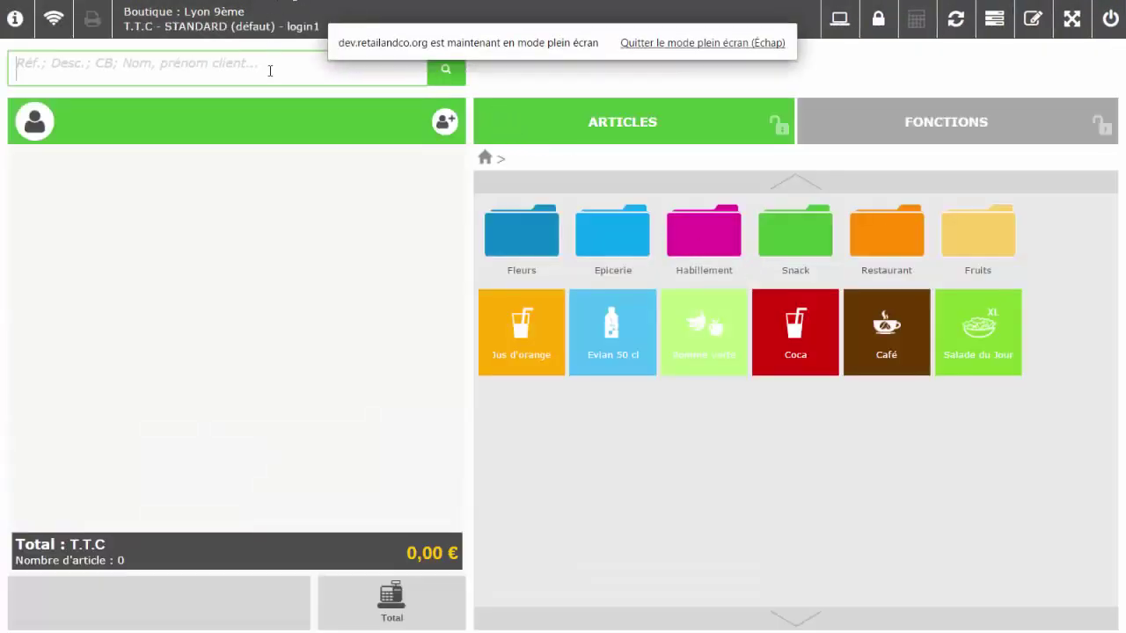
pyautogui.write('jlr')
pyautogui.press('Return')
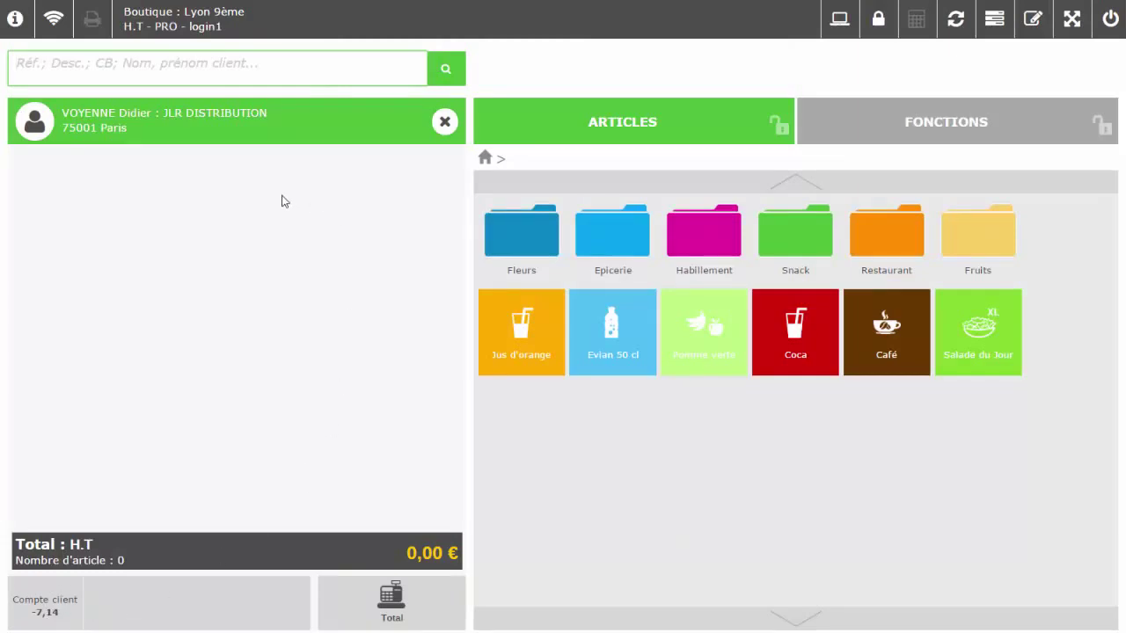
# - Review the client's sales history and the entries behind its -7,14 balance, then close the record
pyautogui.click(39, 123)
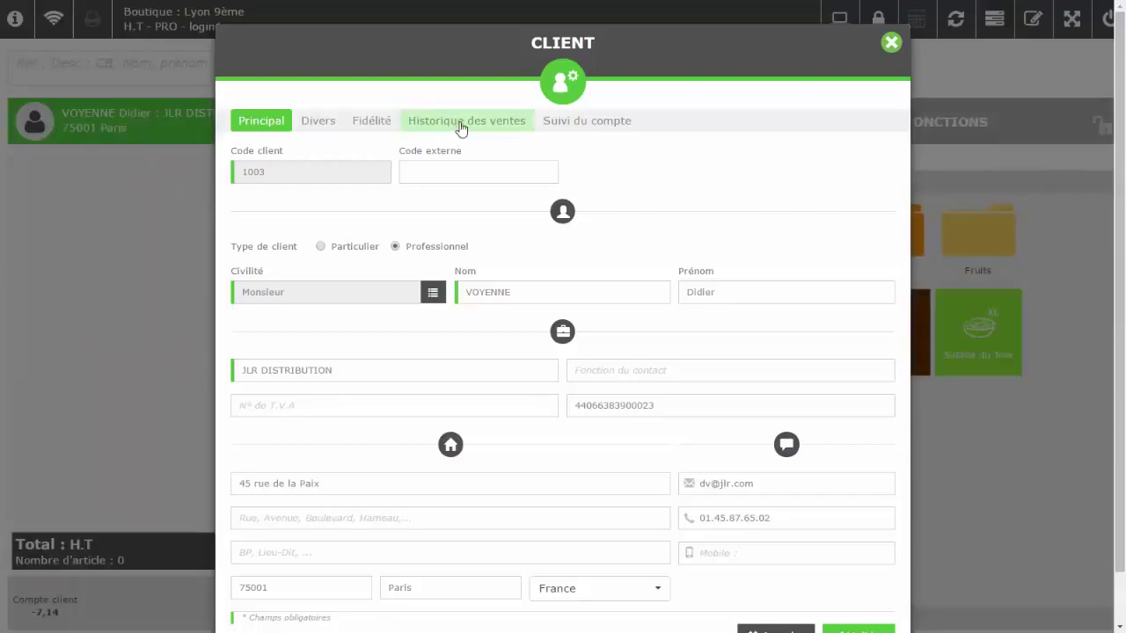
pyautogui.click(461, 129)
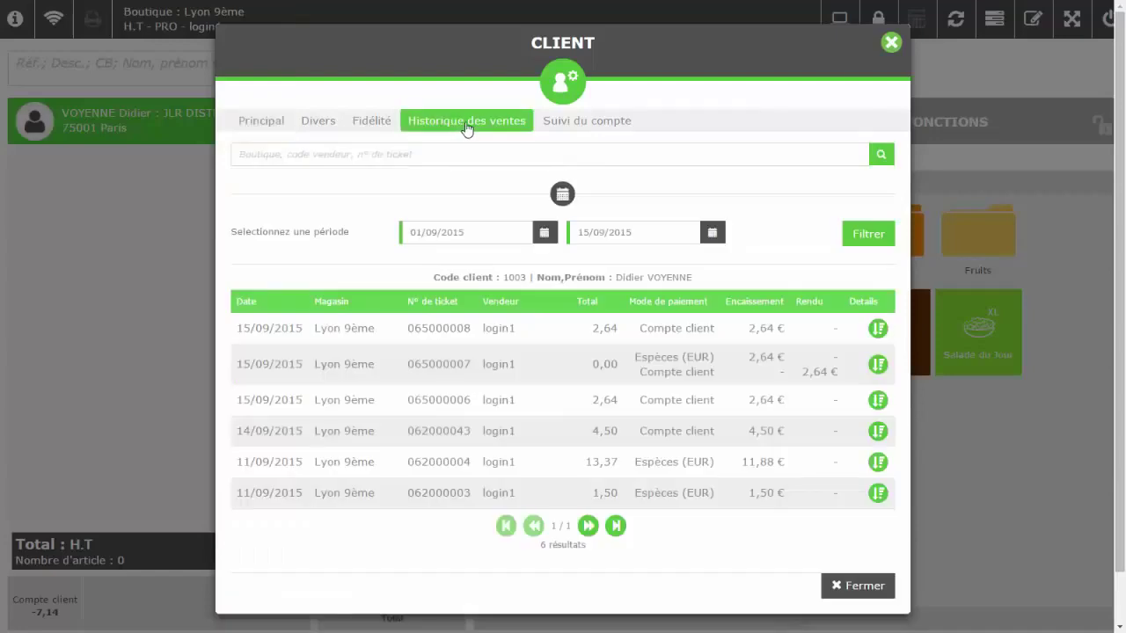
pyautogui.click(558, 126)
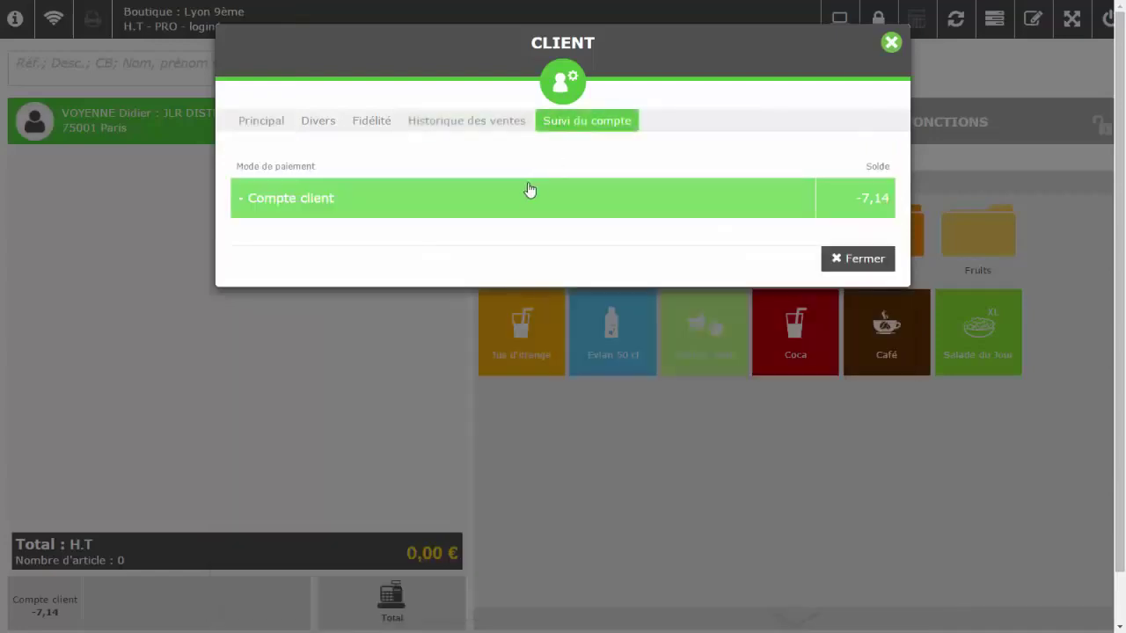
pyautogui.click(529, 190)
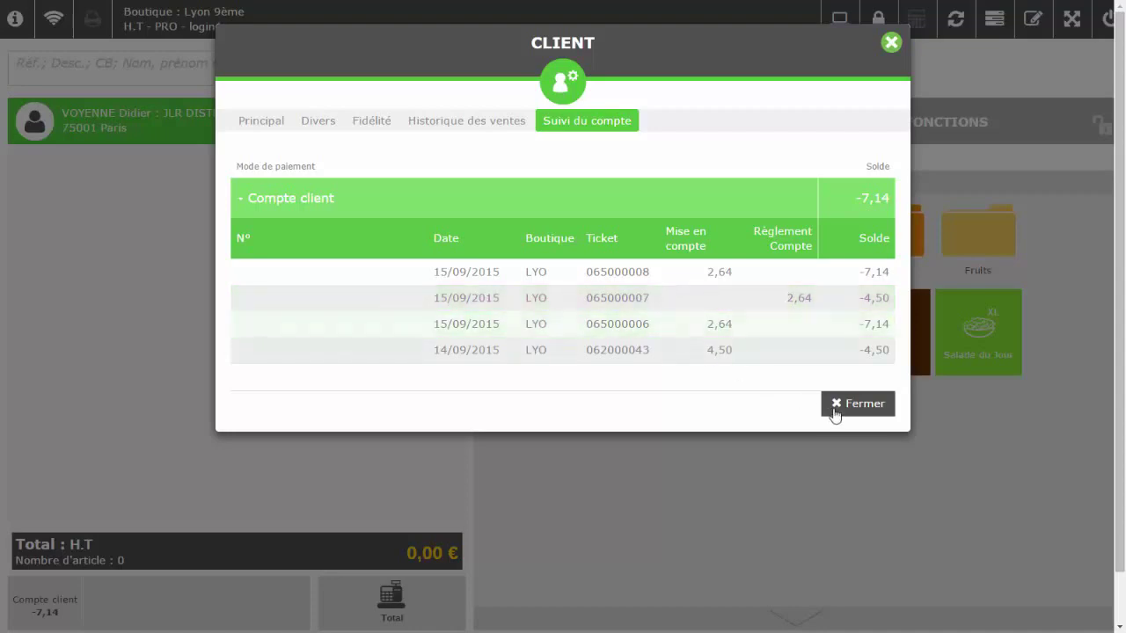
pyautogui.click(858, 404)
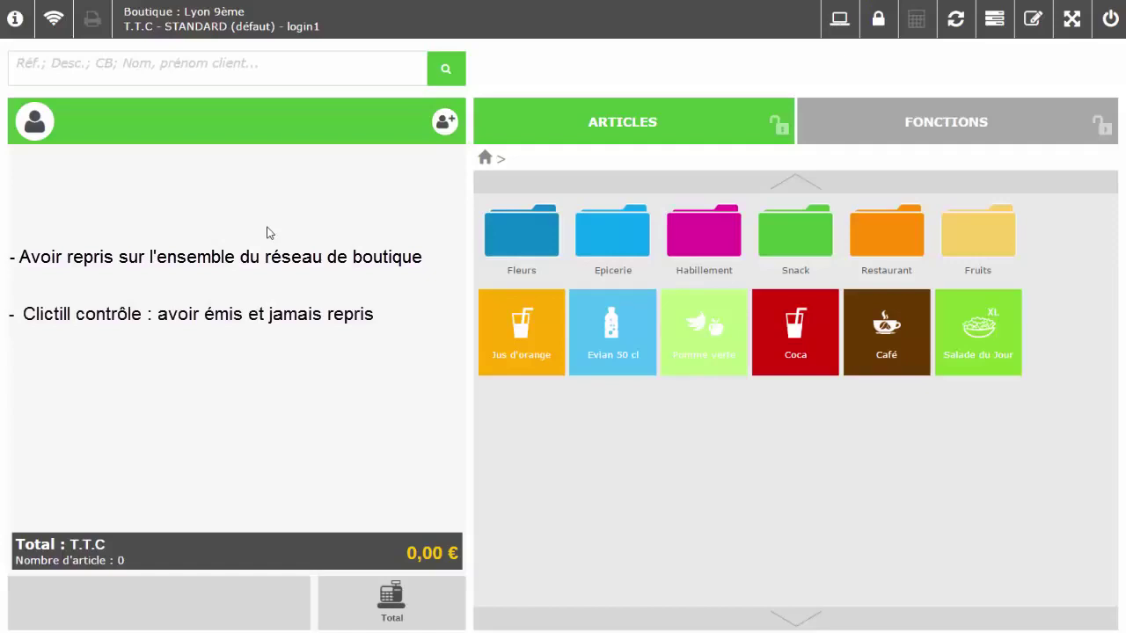
# - Attach the customer found by surname and add article CHE002S, CHEMISE BLANCHE S at 199,00 €
pyautogui.click(191, 70)
pyautogui.write('Dupont')
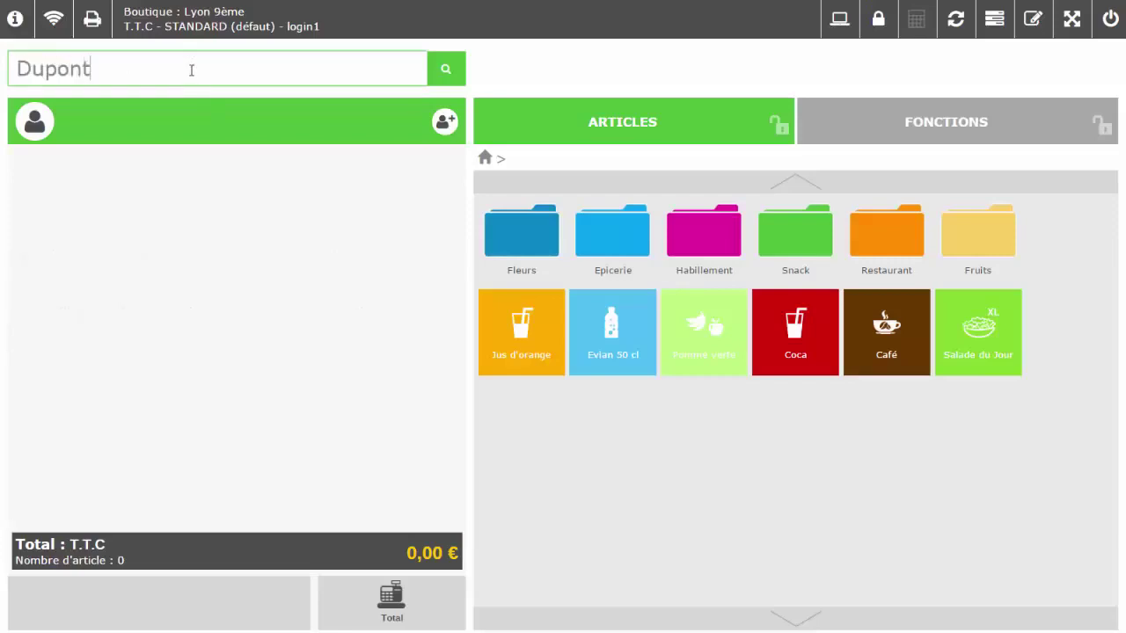
pyautogui.press('Return')
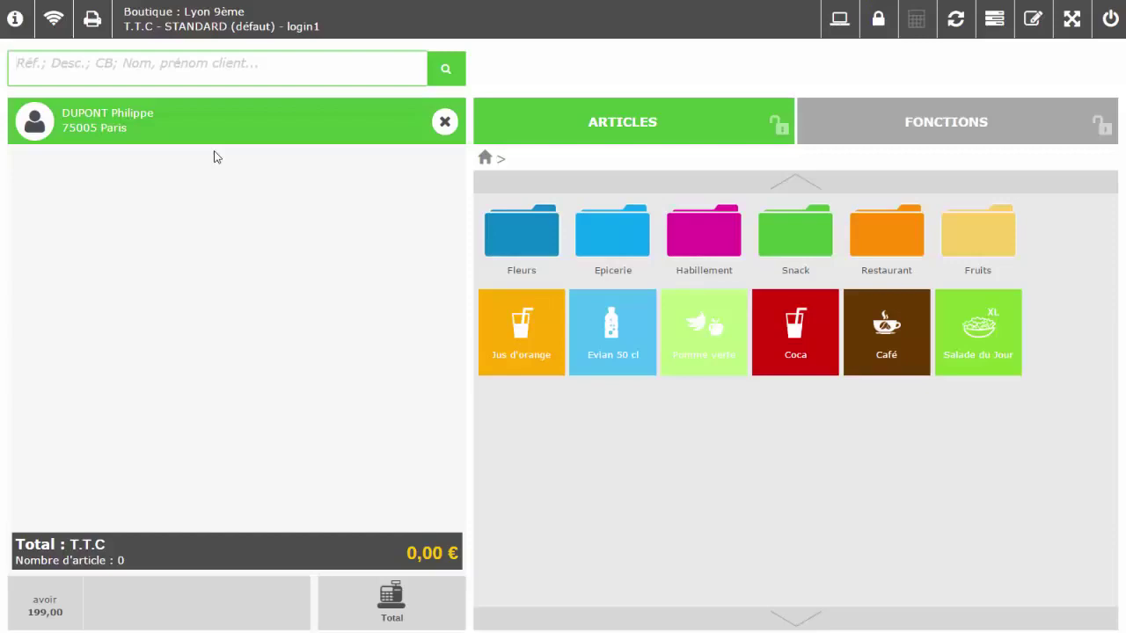
pyautogui.write('CHE002S')
pyautogui.press('Return')
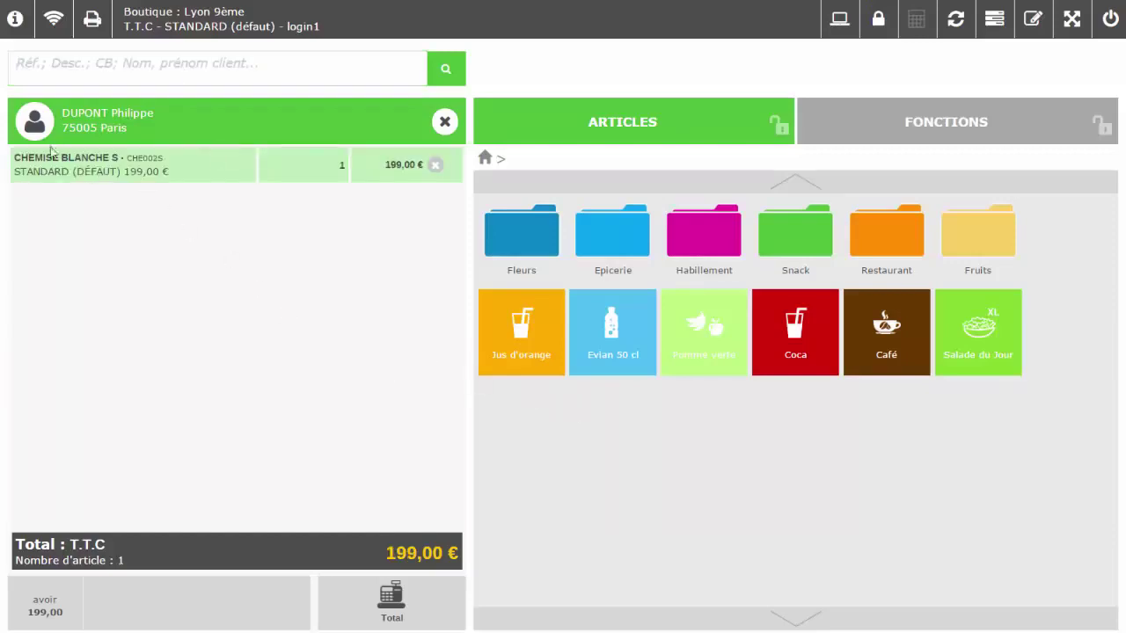
# - Settle the sale with the customer's 199,00 credit note from their account record
pyautogui.click(42, 132)
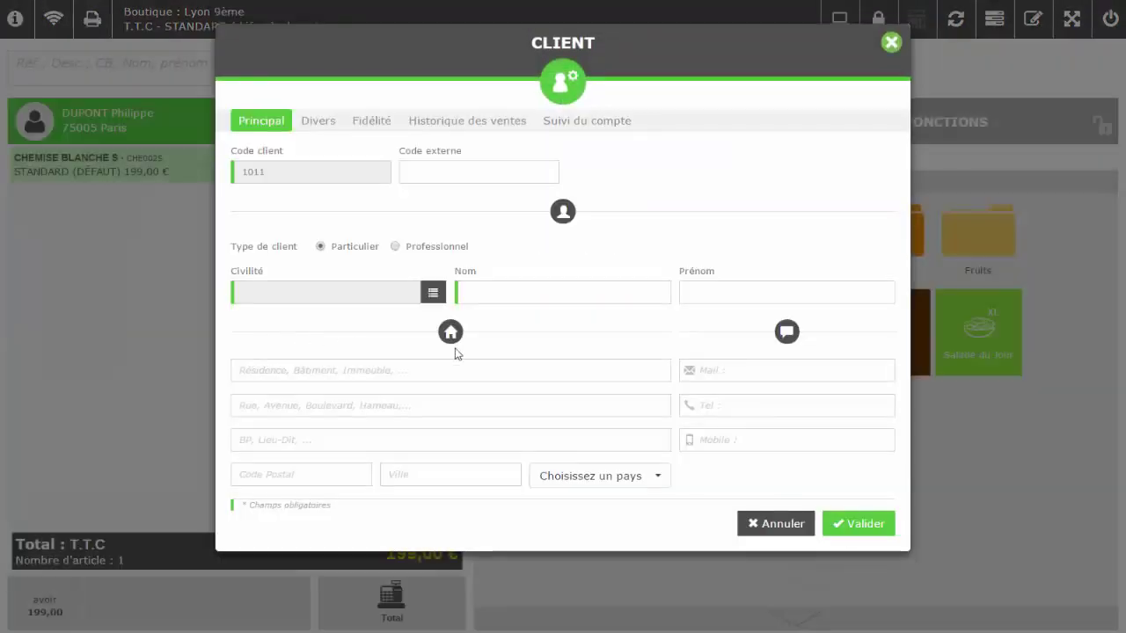
pyautogui.click(570, 124)
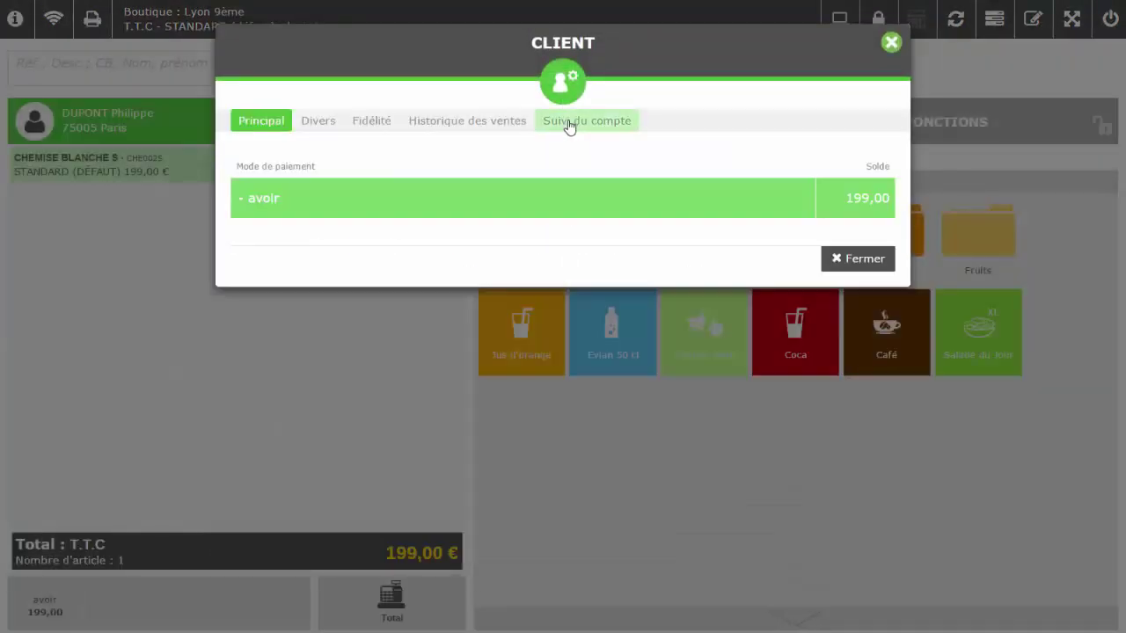
pyautogui.click(525, 208)
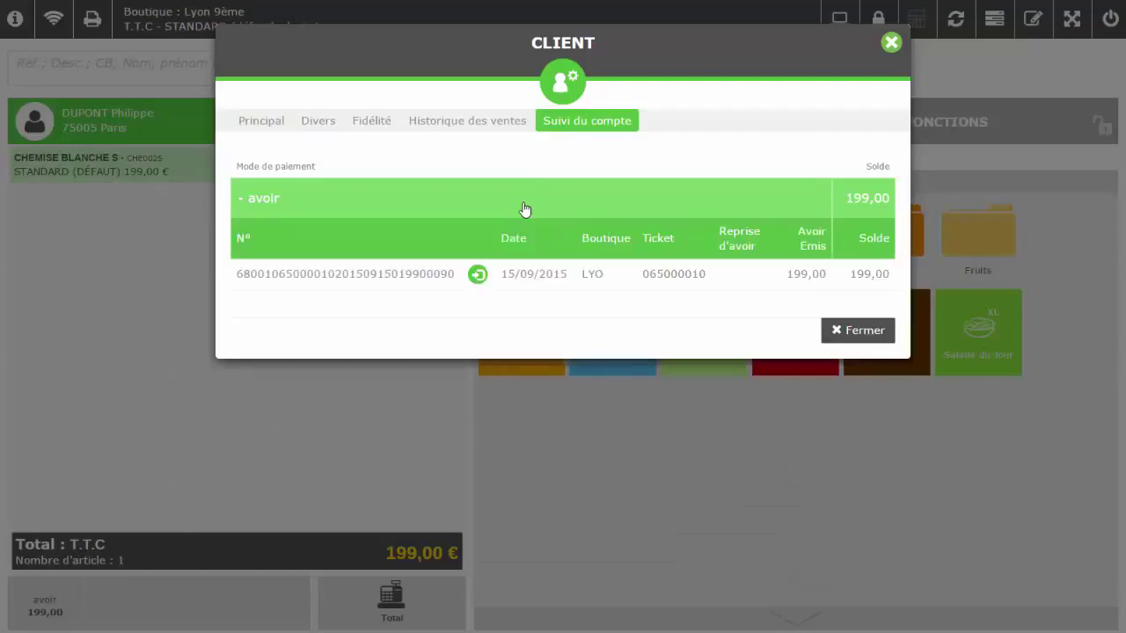
pyautogui.click(478, 276)
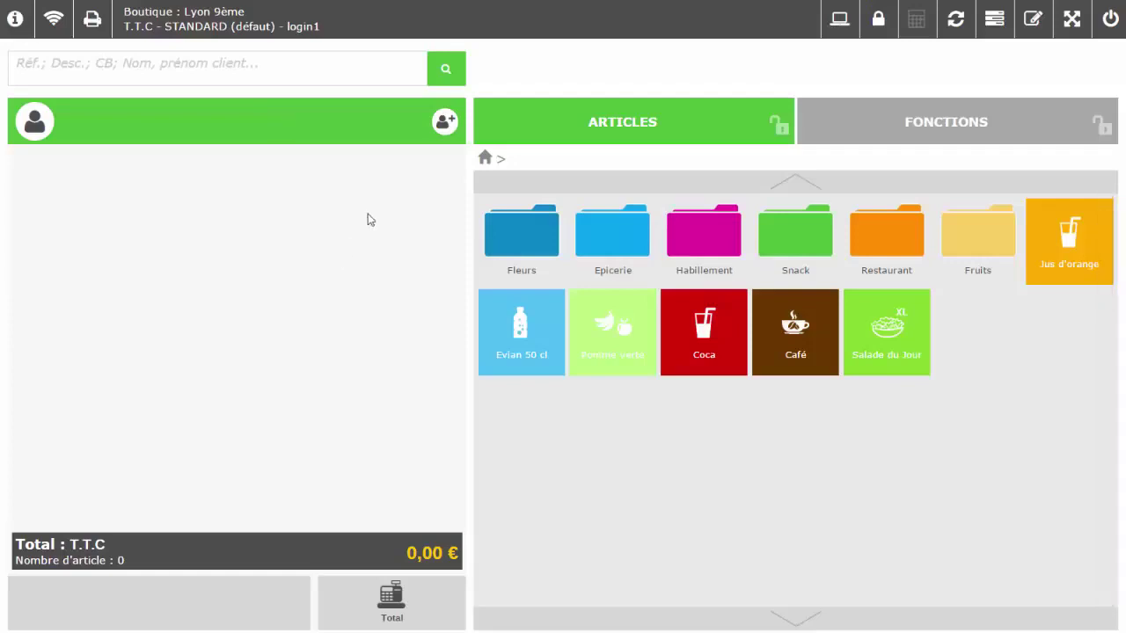
# - Attach the 205-point loyalty customer, add CHAUSSURE NOIRE - 39 (CHA01039) at 299,00 €, and go to payment
pyautogui.click(120, 73)
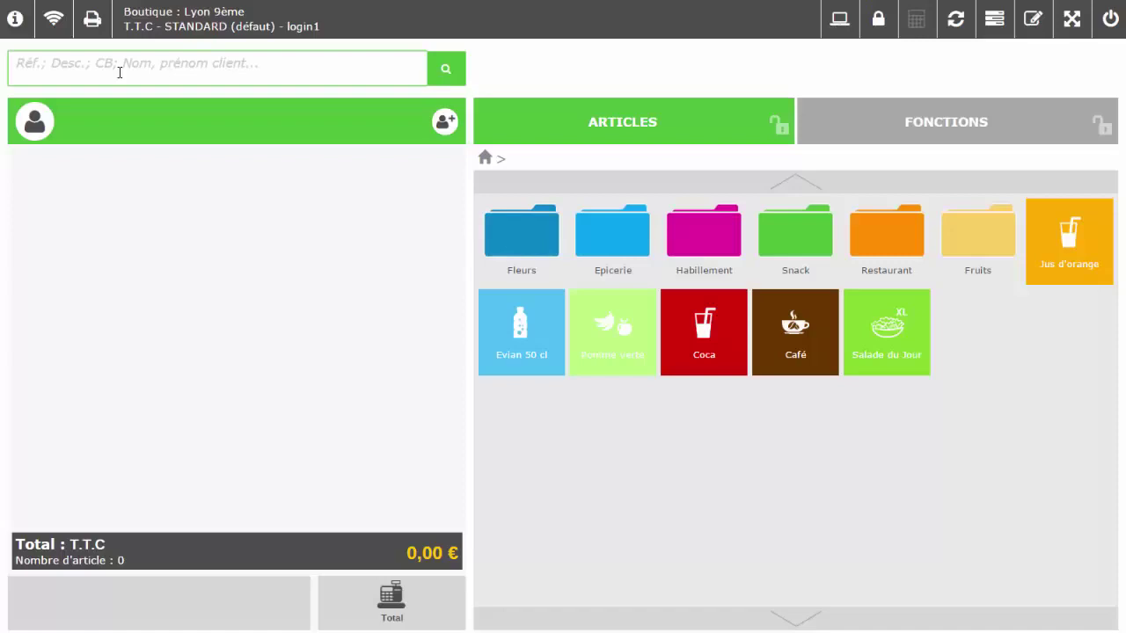
pyautogui.write('Dupond')
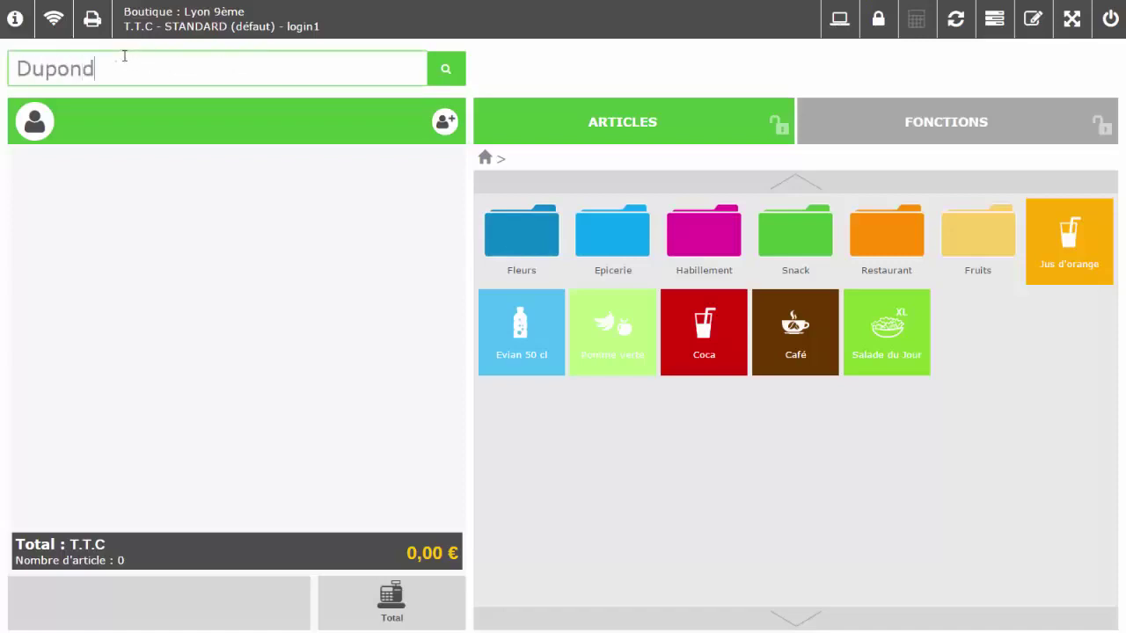
pyautogui.press('Return')
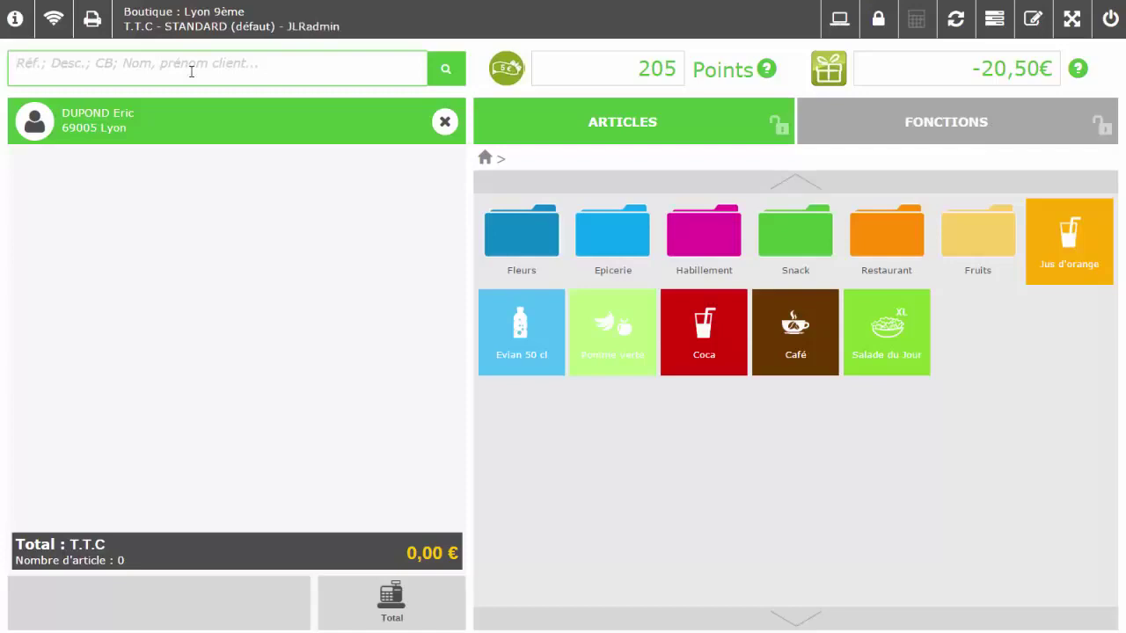
pyautogui.write('CHA01039')
pyautogui.press('Return')
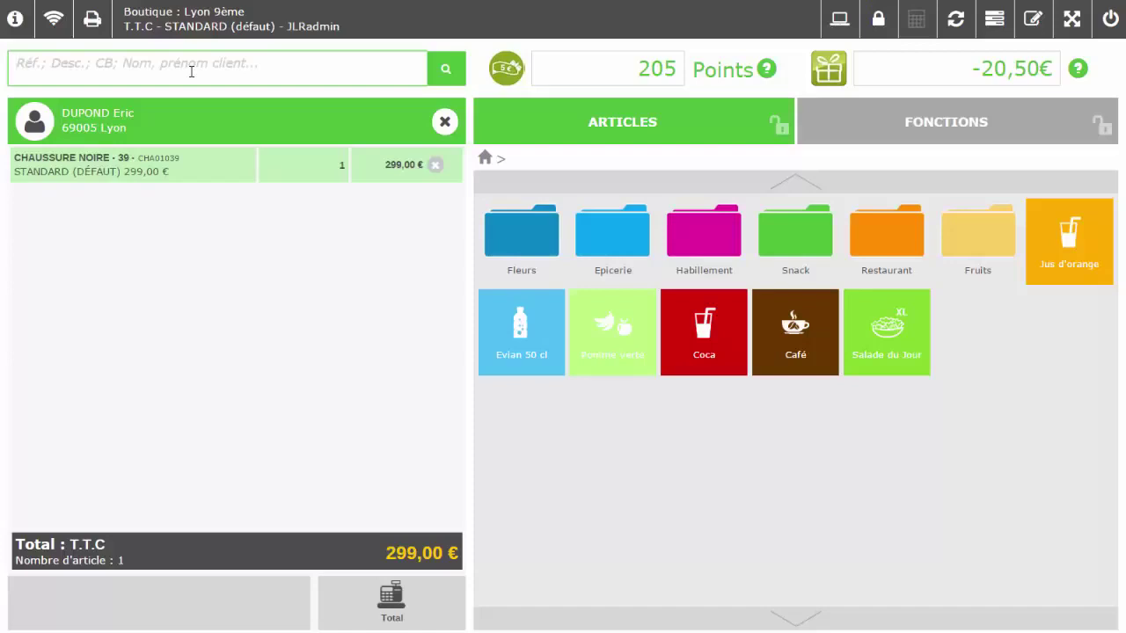
pyautogui.click(392, 603)
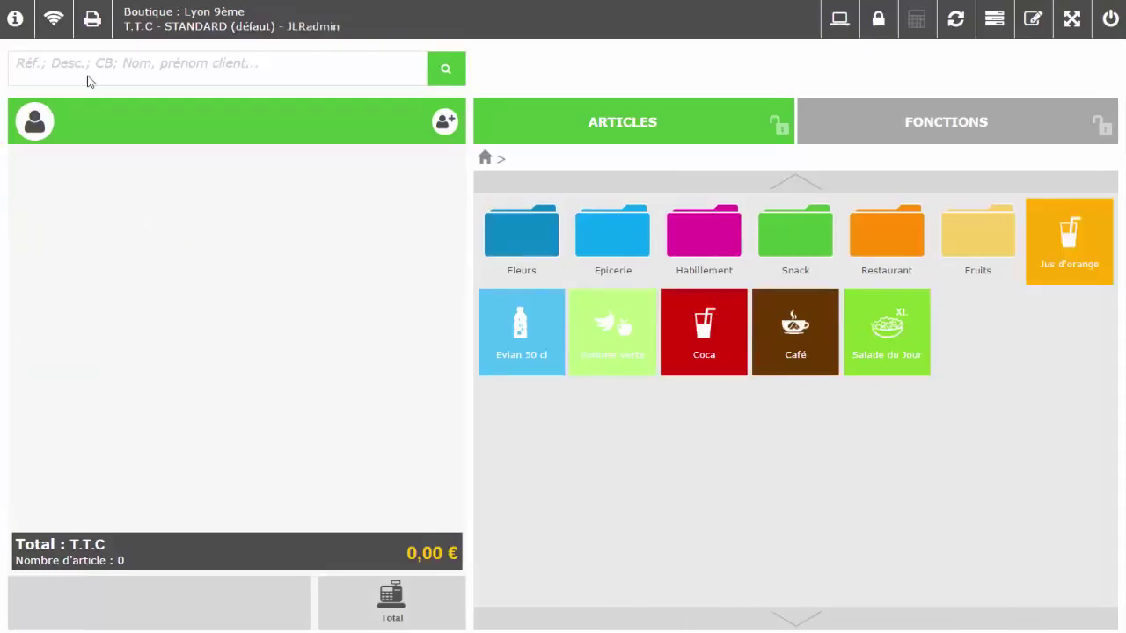
# - Attach the loyalty customer with 205 points to the new ticket by surname search
pyautogui.click(89, 76)
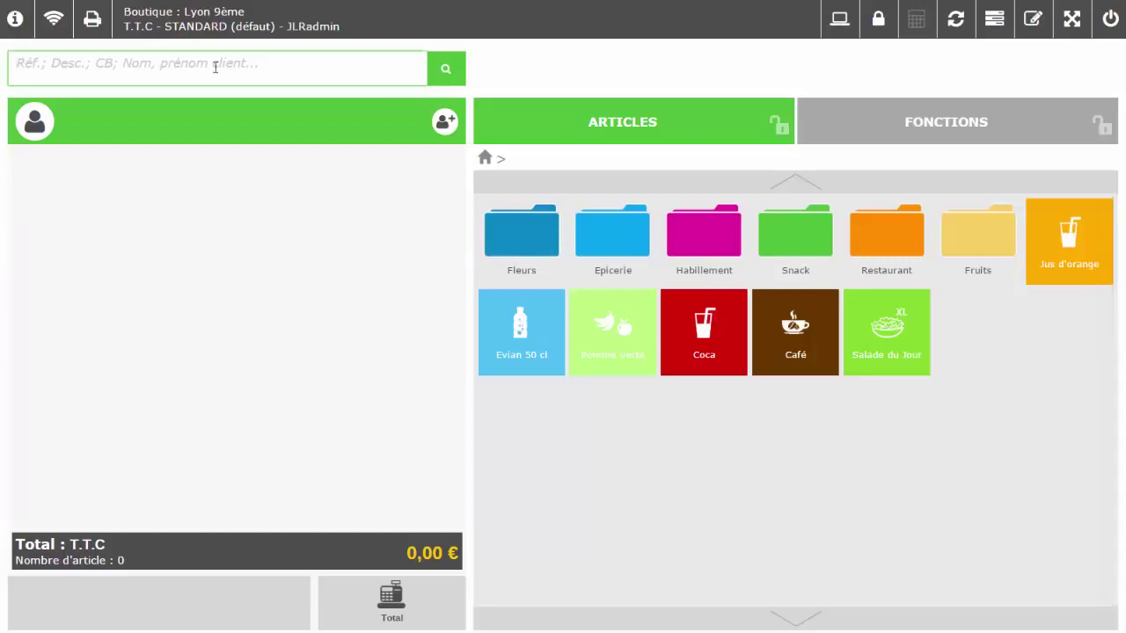
pyautogui.write('Dupond')
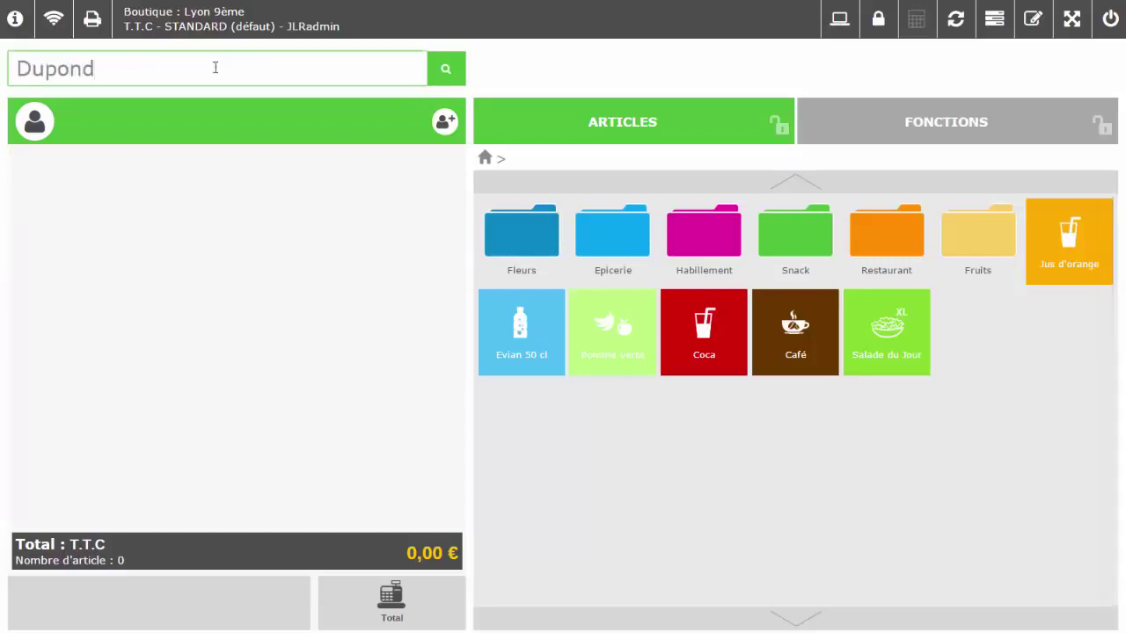
pyautogui.press('Return')
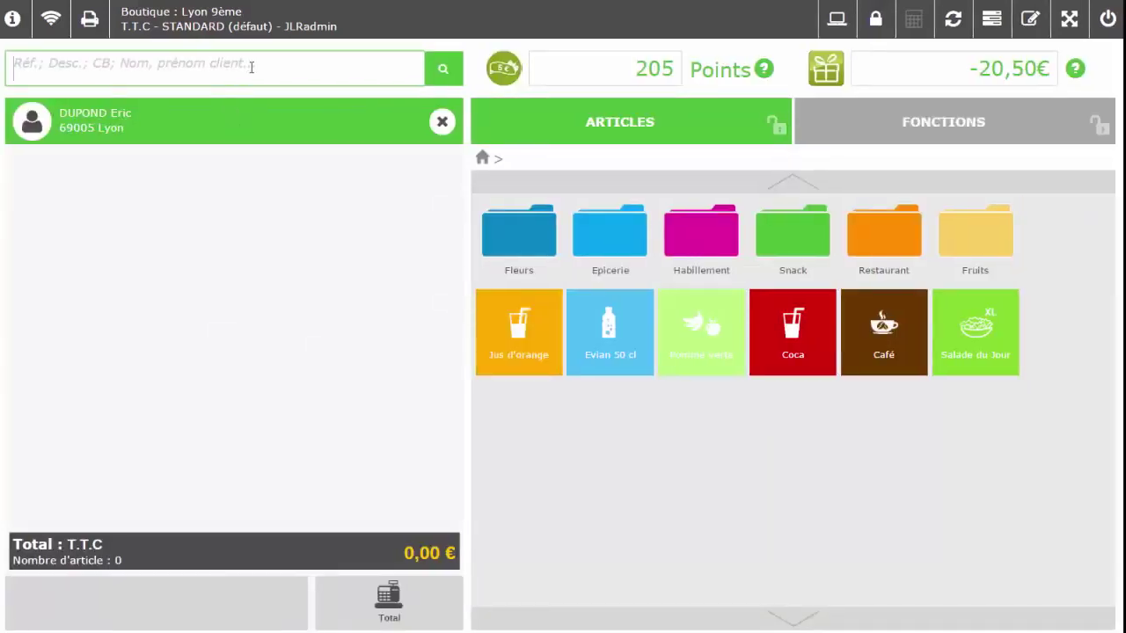
# - Add Chemise Blanche M from a 'Chev' article search, then Chemise Blanche S by barcode 66002210
pyautogui.write('Chev')
pyautogui.press('Return')
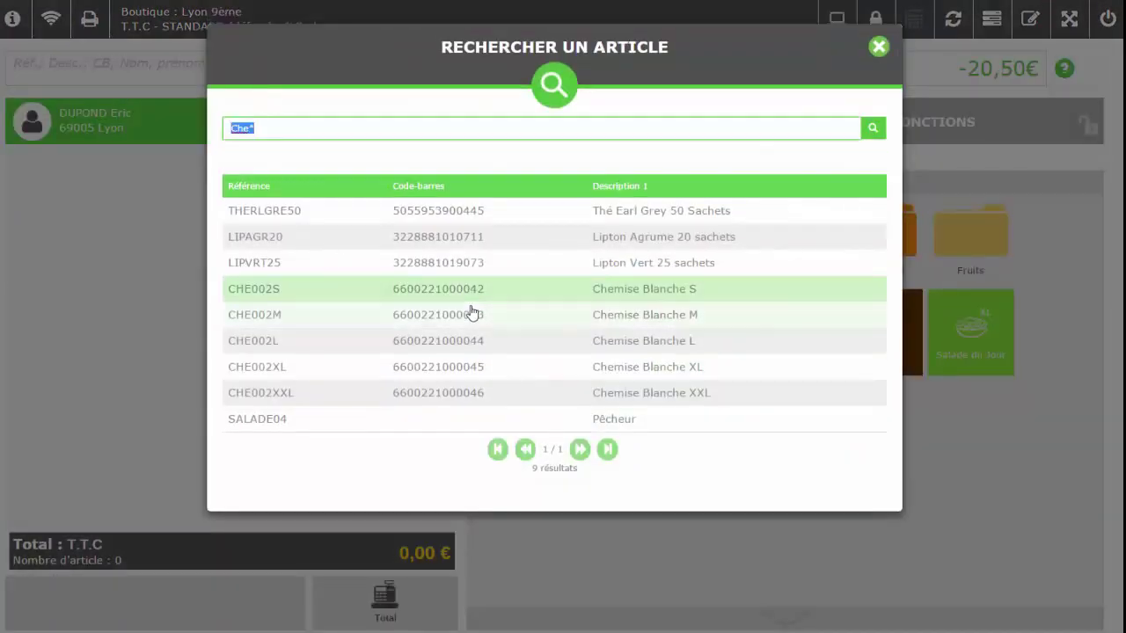
pyautogui.click(472, 313)
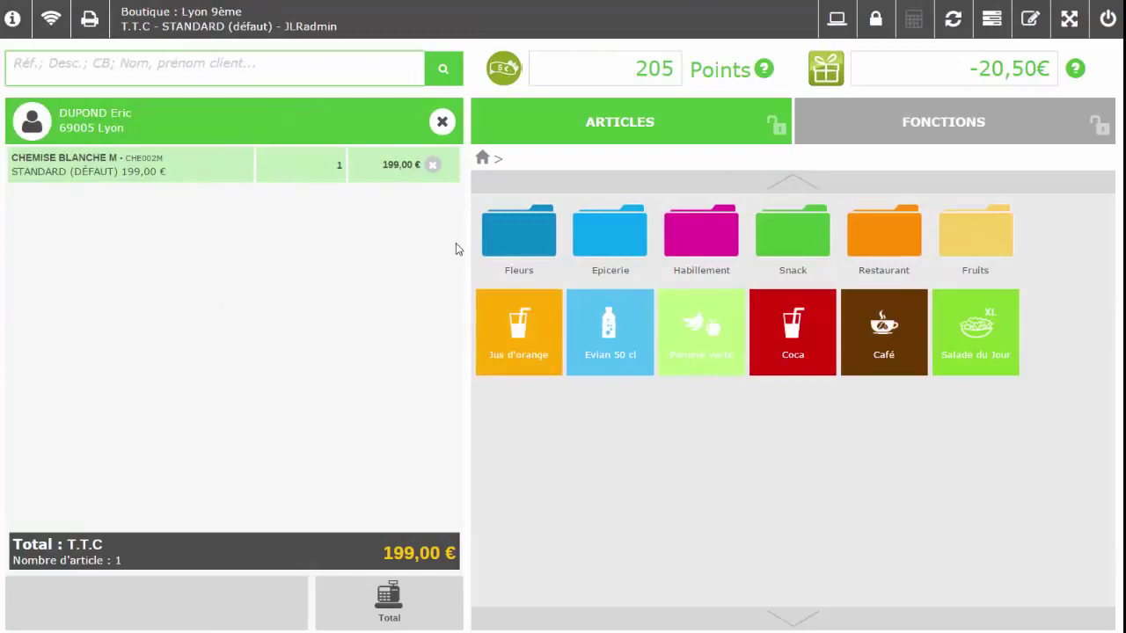
pyautogui.write('66002210')
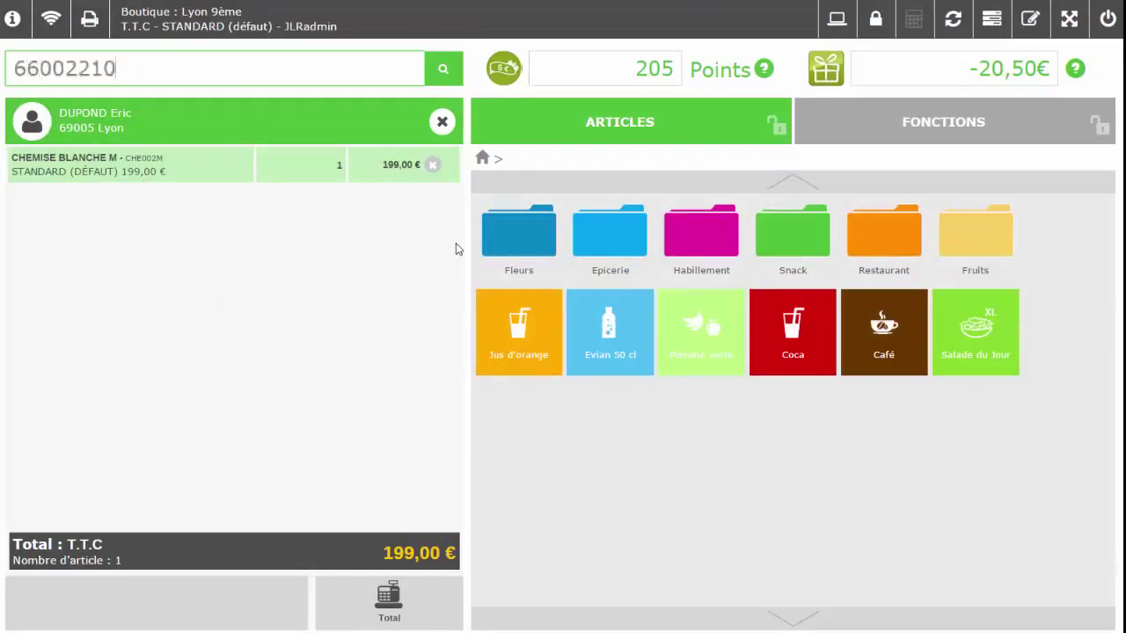
pyautogui.press('Return')
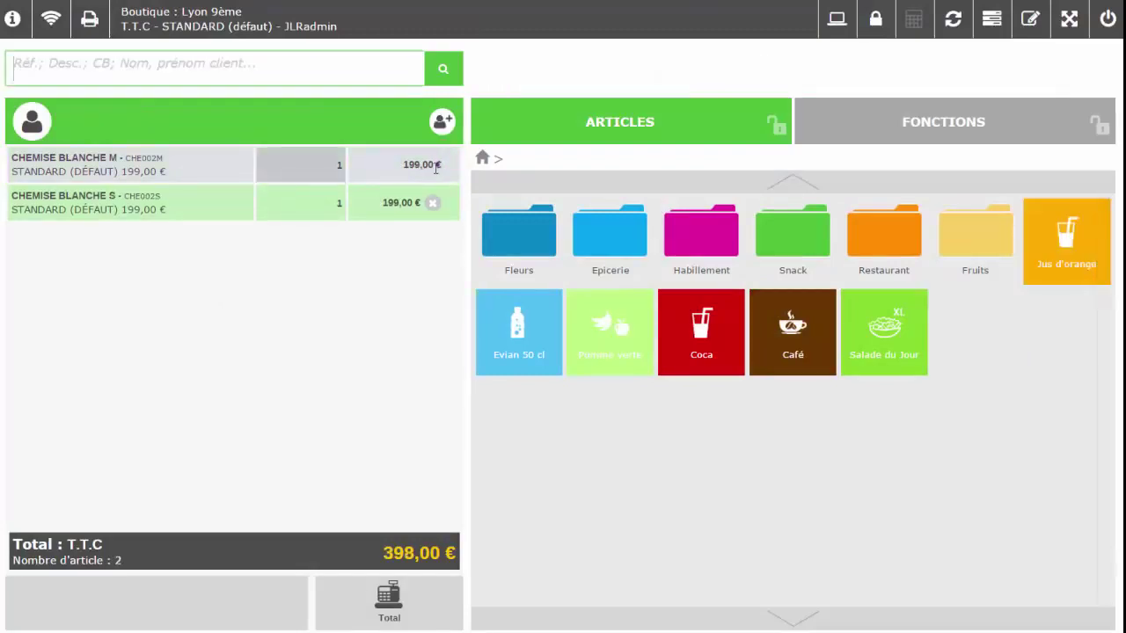
# - Remove both shirt lines and ring up Evian 50 cl, Pomme verte, Coca and Café
pyautogui.click(432, 203)
pyautogui.click(433, 166)
pyautogui.click(519, 330)
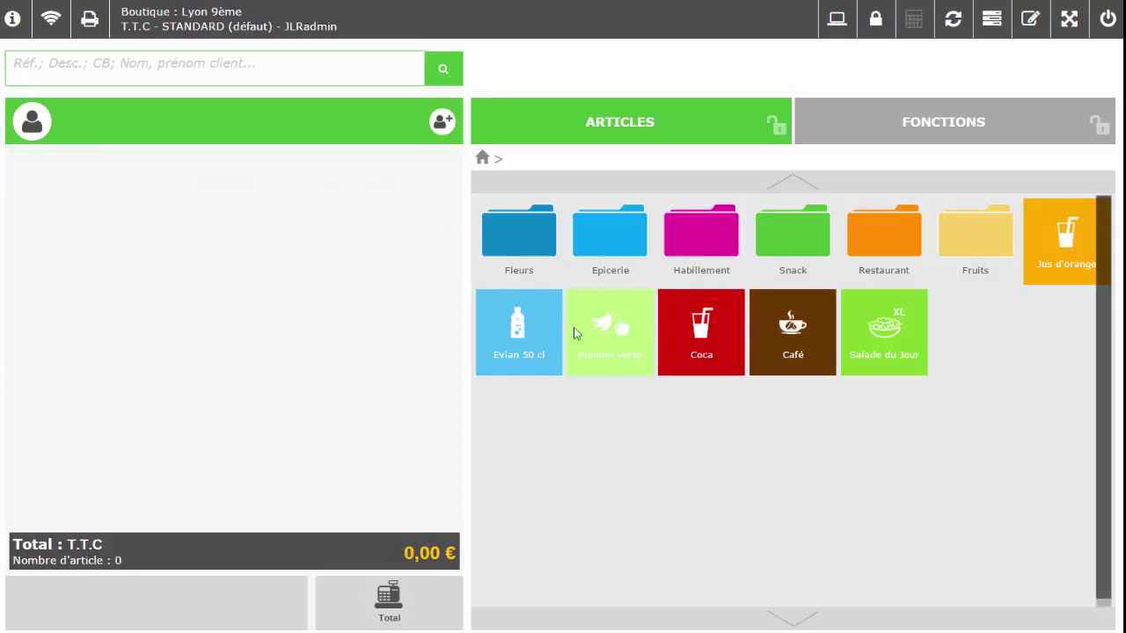
pyautogui.click(607, 330)
pyautogui.click(701, 332)
pyautogui.click(789, 331)
# - Pay with the scanned 7,50 € meal voucher and give 3,35 € change in cash
pyautogui.write('152717916220075025200005')
pyautogui.press('Return')
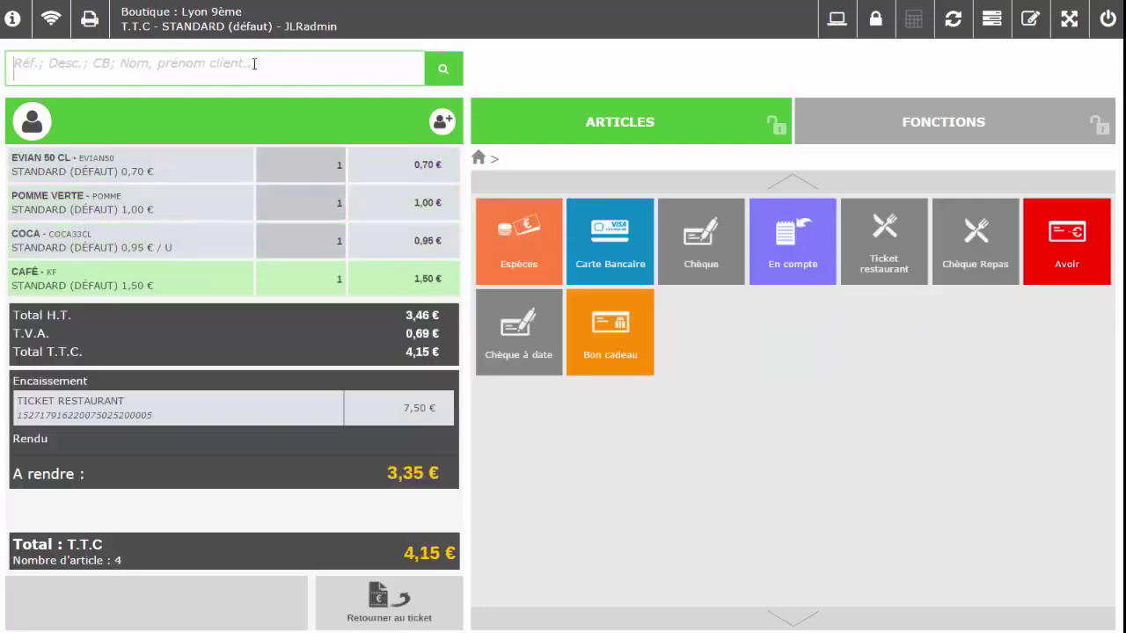
pyautogui.click(544, 267)
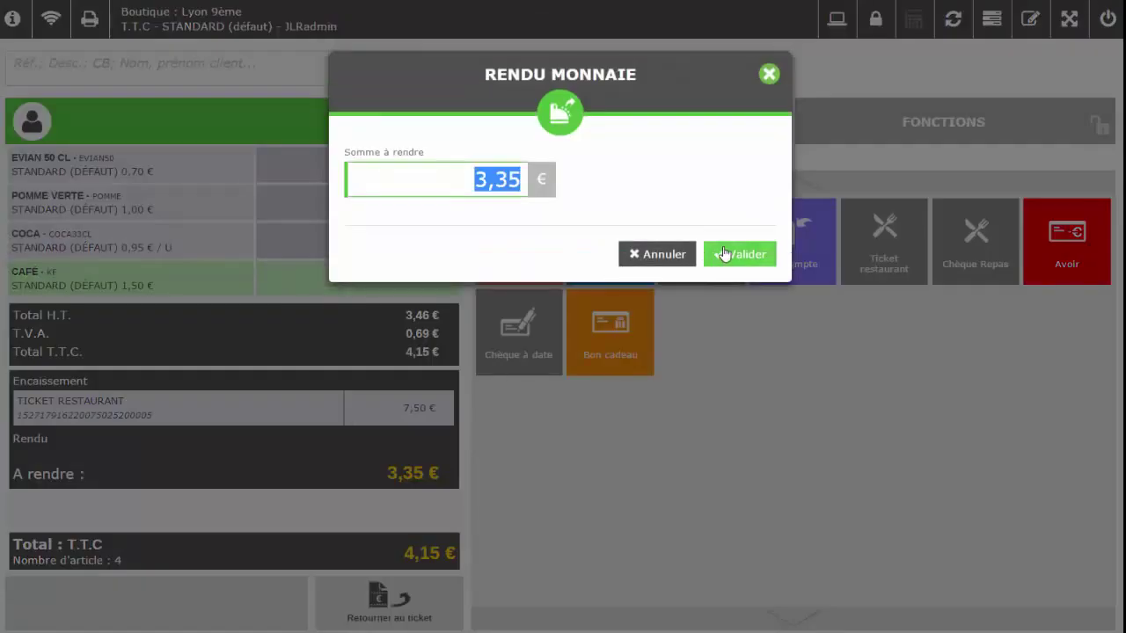
pyautogui.click(725, 253)
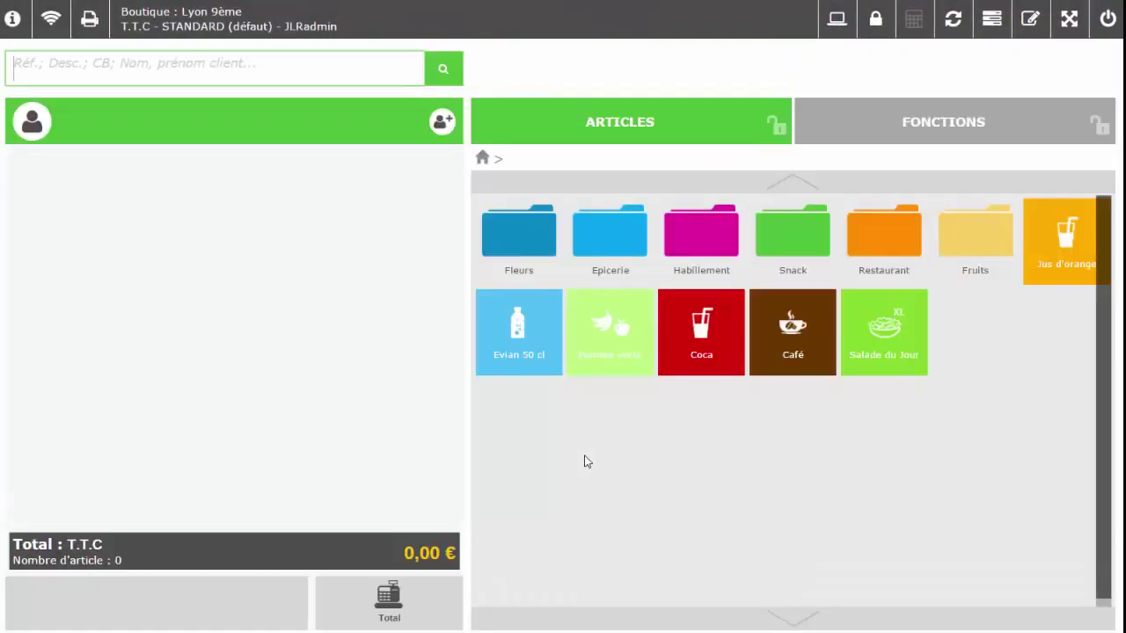
# - Ring up Evian 50 cl, Pomme verte, Coca, Café and Salade du Jour on a new ticket
pyautogui.click(521, 332)
pyautogui.click(620, 336)
pyautogui.click(703, 336)
pyautogui.click(882, 330)
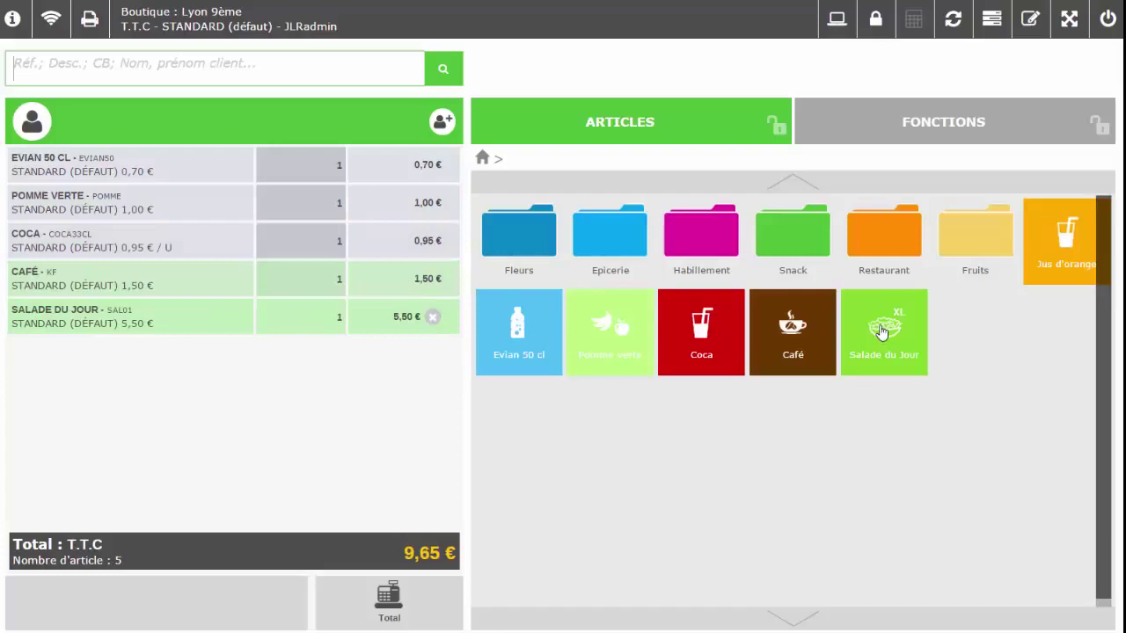
pyautogui.click(164, 61)
# - Attach the customer by surname search and redeem the scanned 1,52 € credit note
pyautogui.write('Jamet')
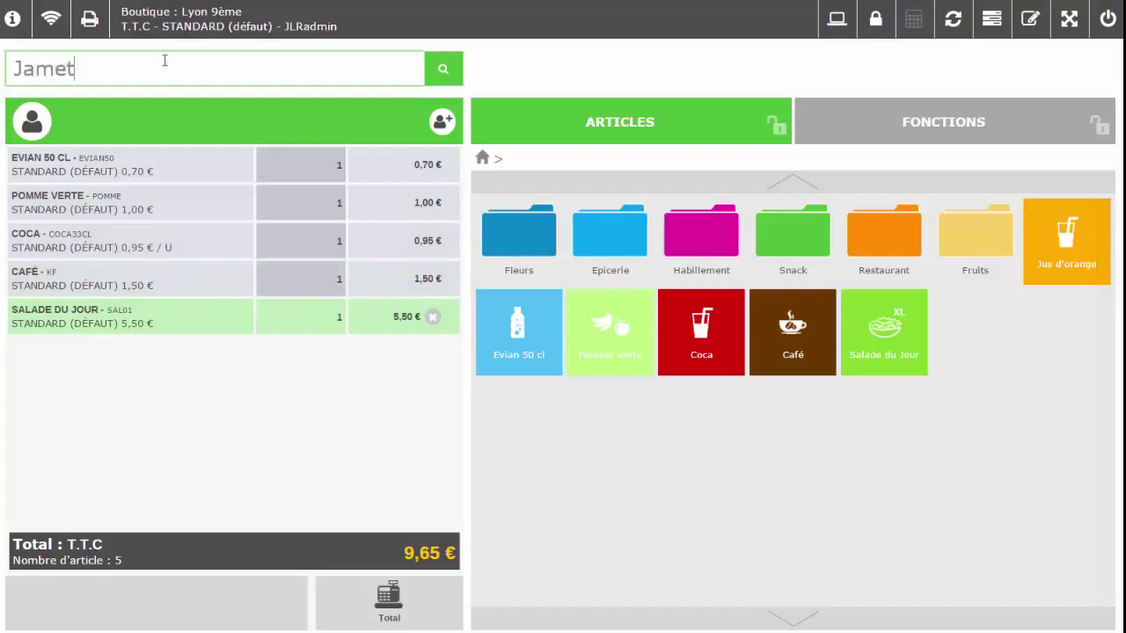
pyautogui.press('Return')
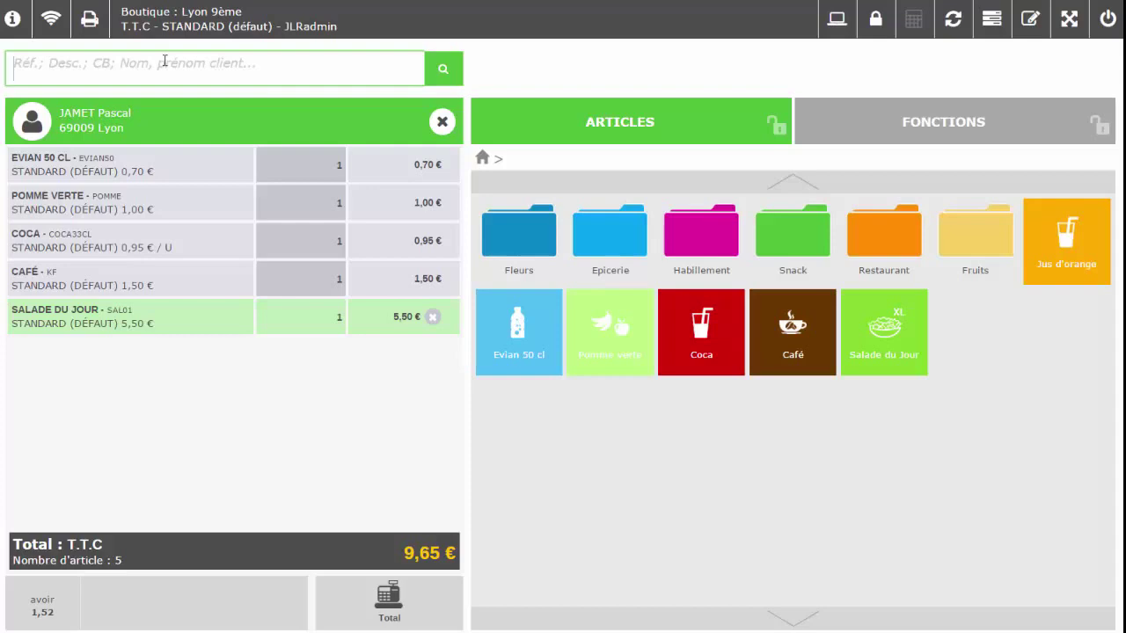
pyautogui.write('6800105400001620150828000152090')
pyautogui.press('Return')
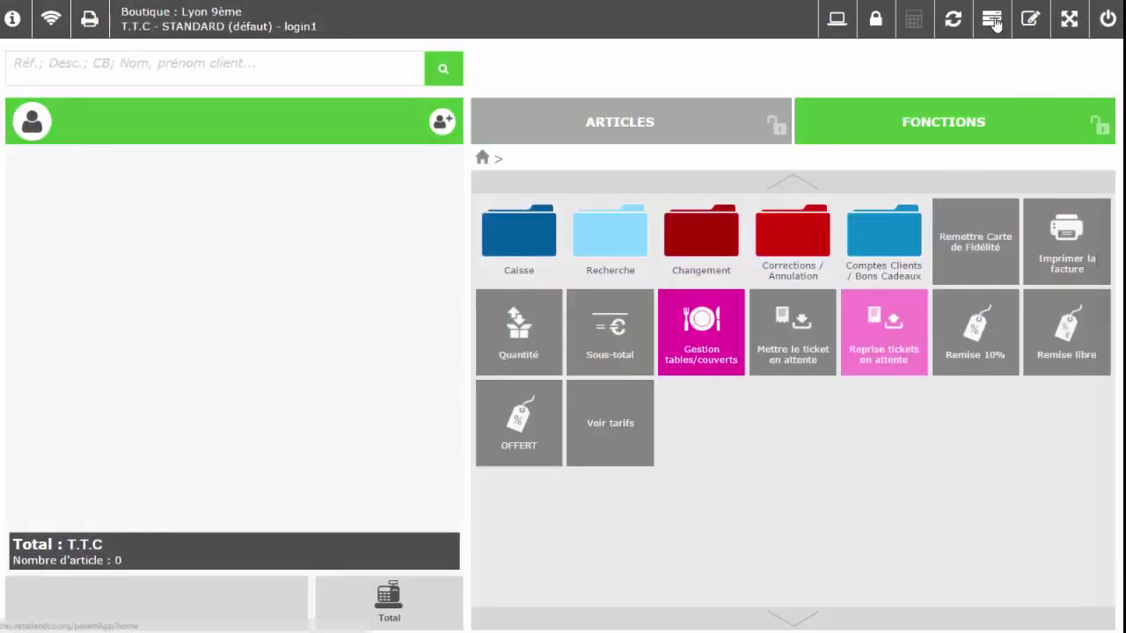
# - Open the back office and browse the Articles, Clients and Journal de caisse menus
pyautogui.click(993, 22)
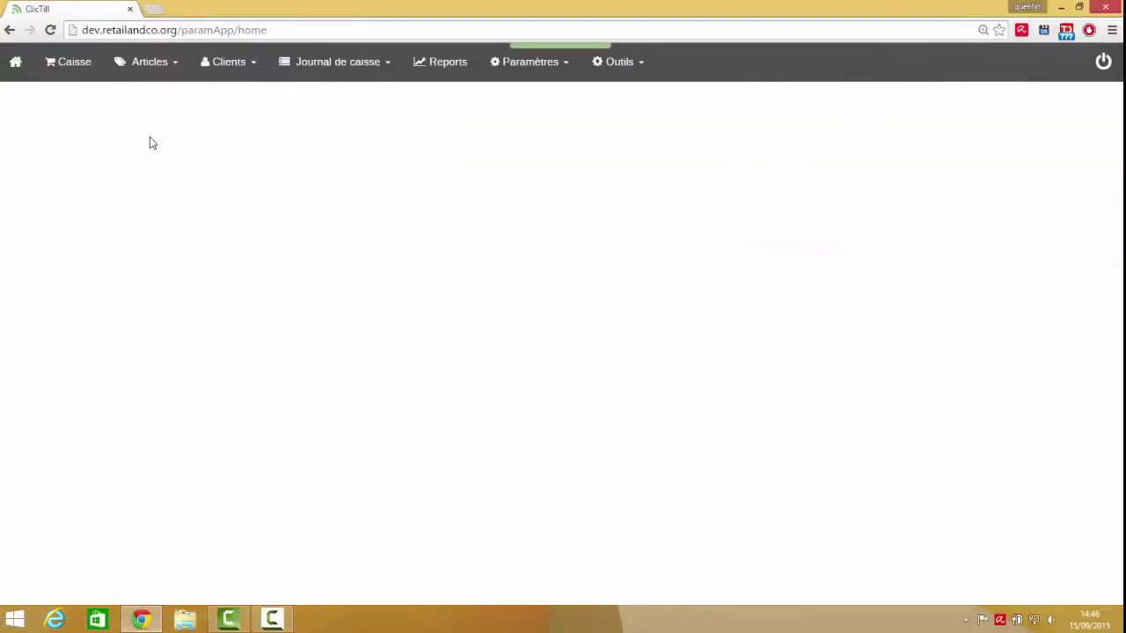
pyautogui.click(153, 76)
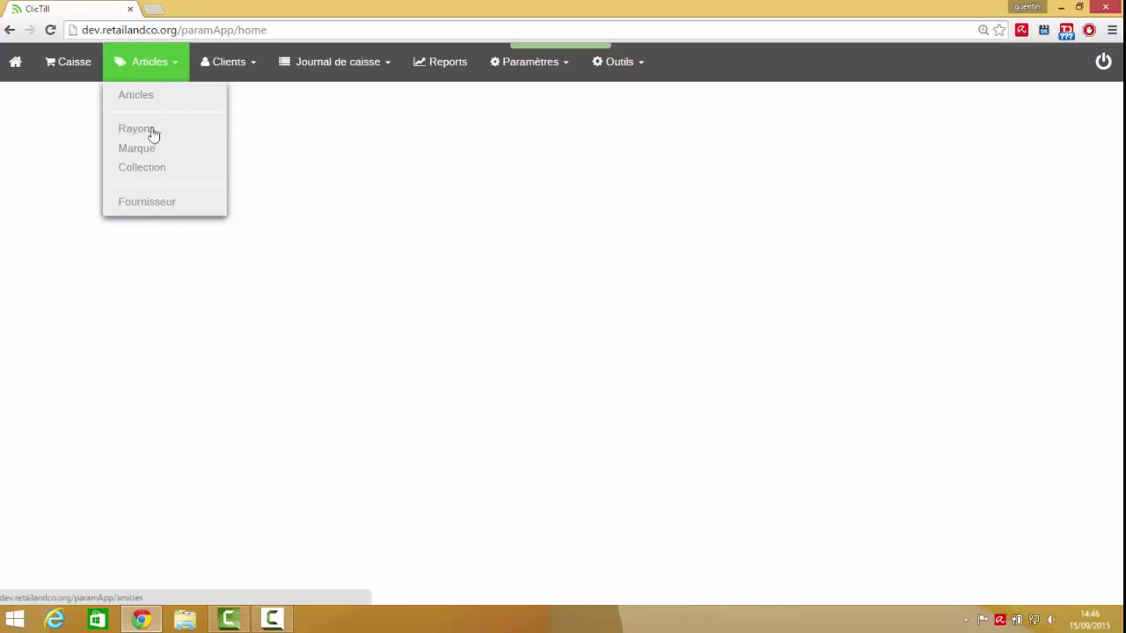
pyautogui.click(236, 76)
pyautogui.click(235, 77)
pyautogui.click(236, 77)
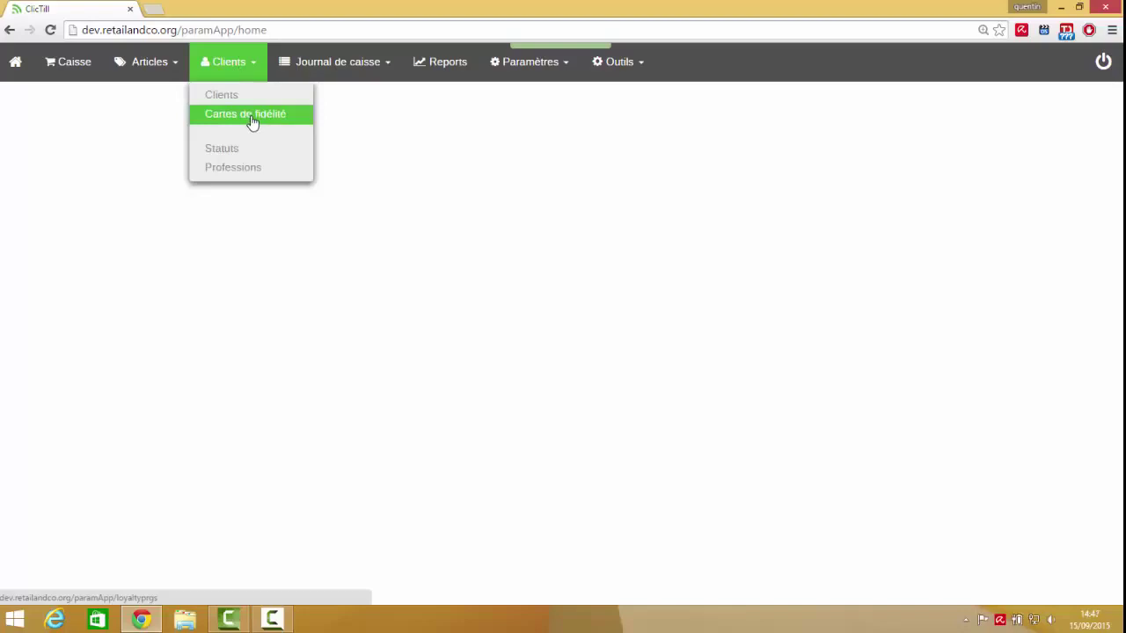
pyautogui.click(359, 71)
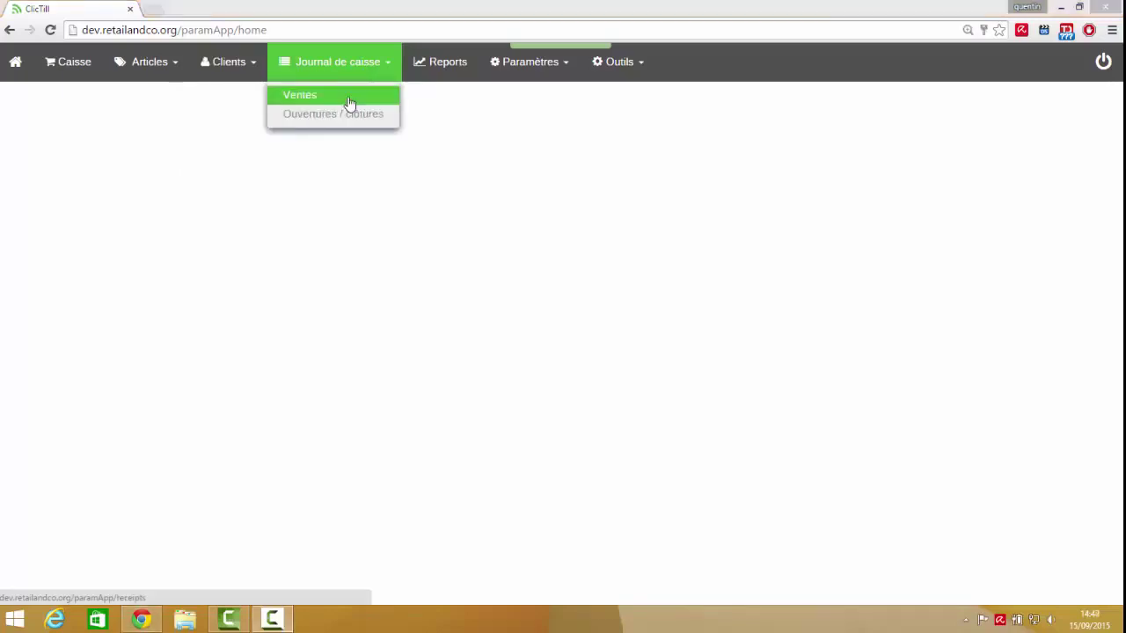
# - Open Reports > Statistiques and scroll through the department and seller sales charts
pyautogui.click(442, 77)
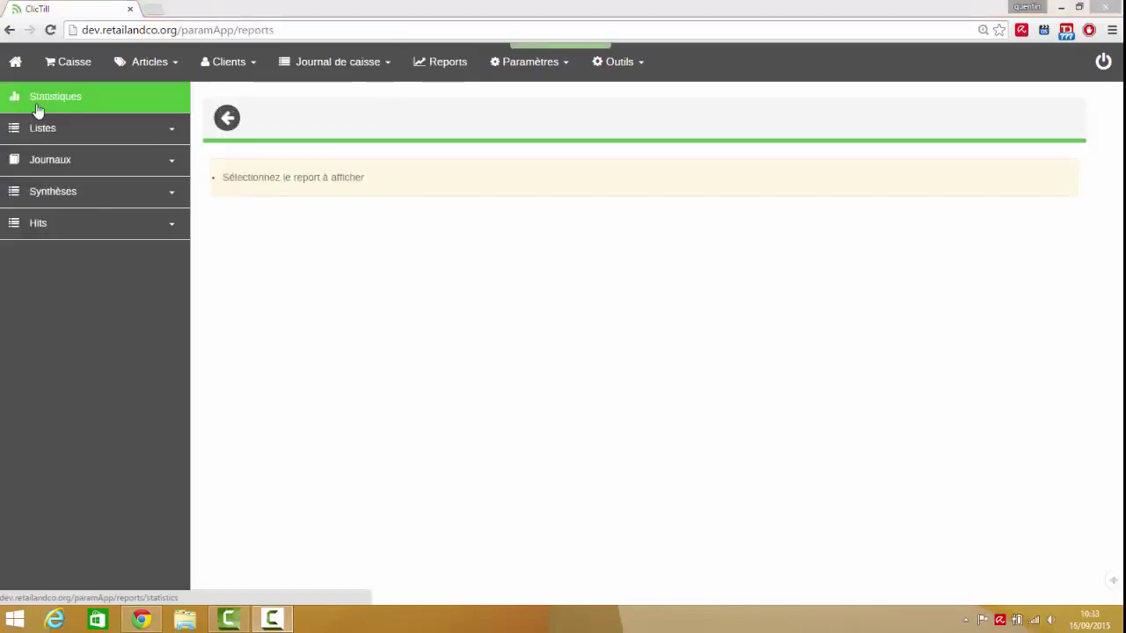
pyautogui.click(43, 104)
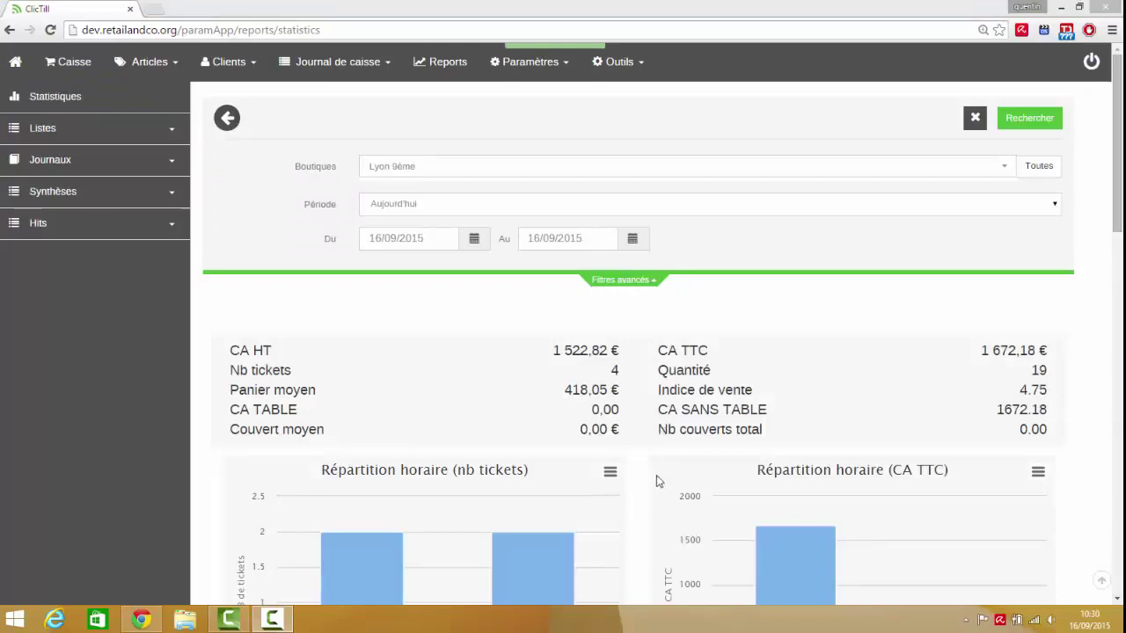
pyautogui.scroll(-3, 562, 423)
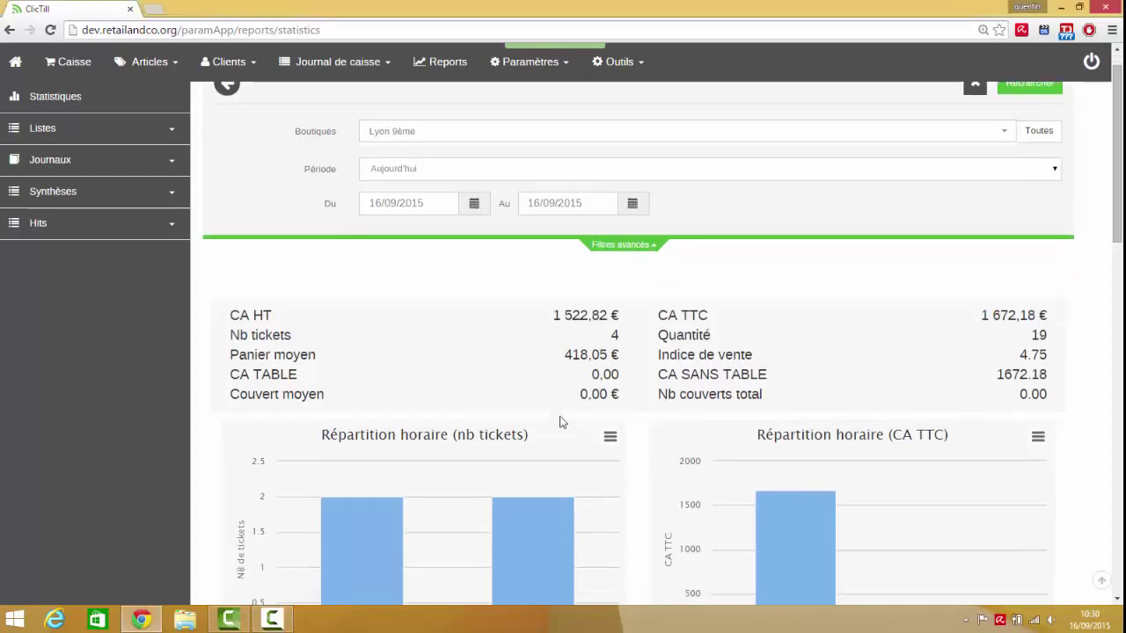
pyautogui.moveTo(769, 402)
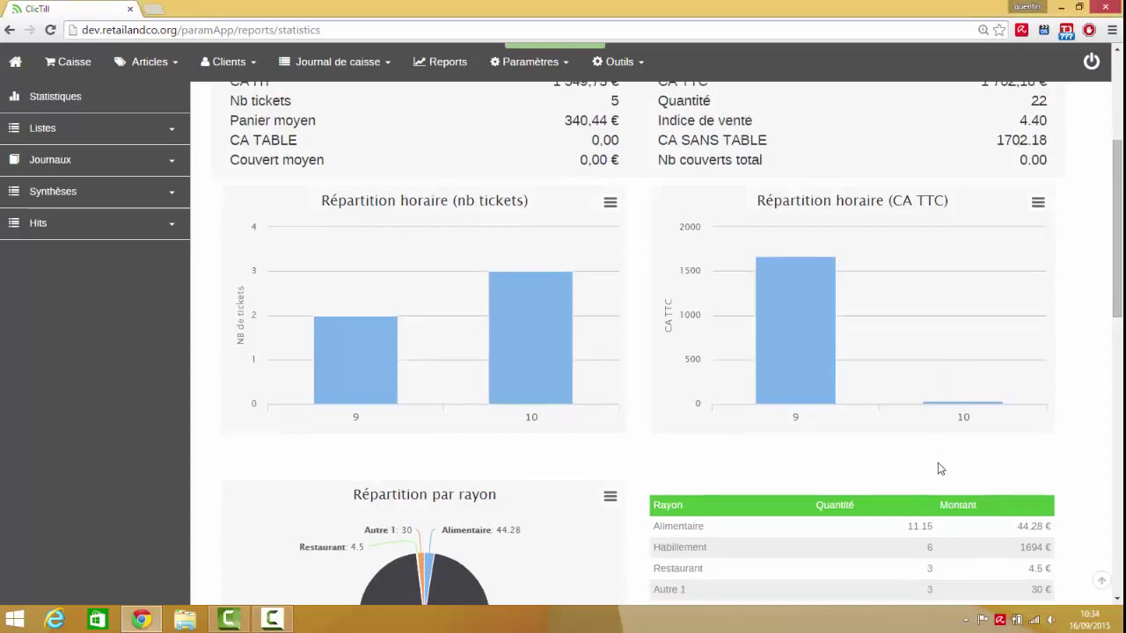
pyautogui.scroll(-3, 939, 457)
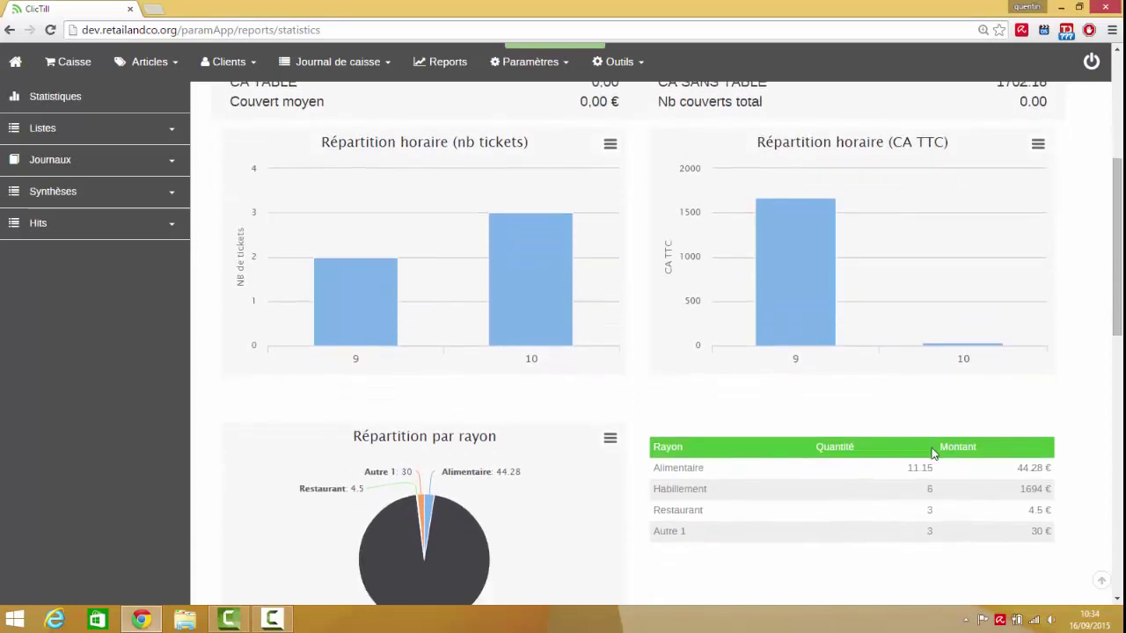
pyautogui.scroll(-3, 948, 453)
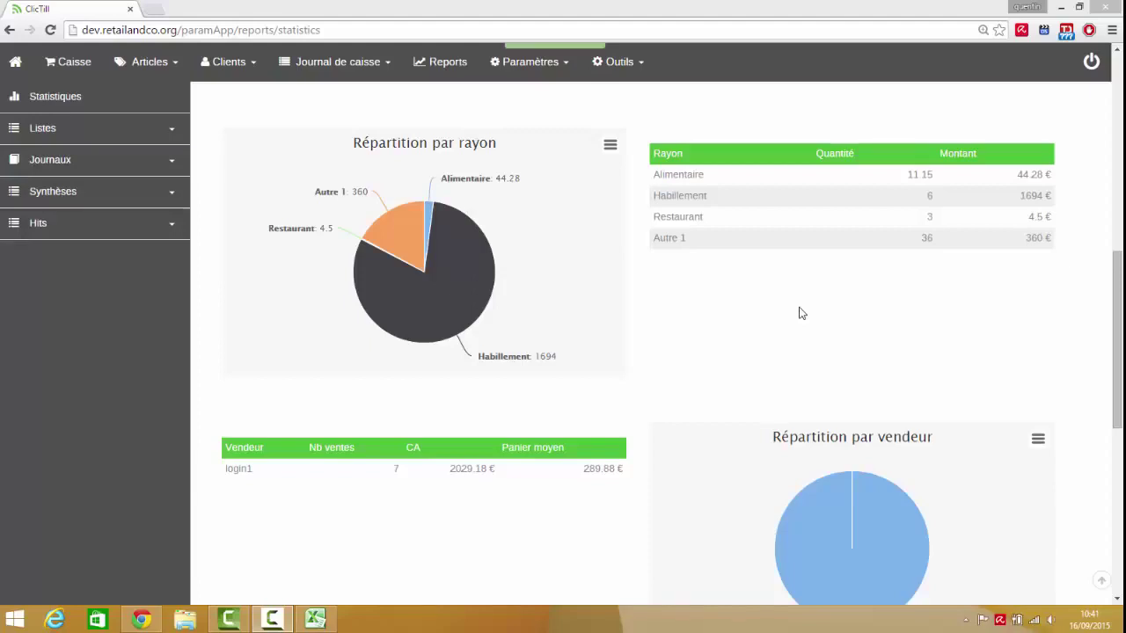
# - Start Outils > Import de fichier with Flux set to Article and list the import structures
pyautogui.click(618, 61)
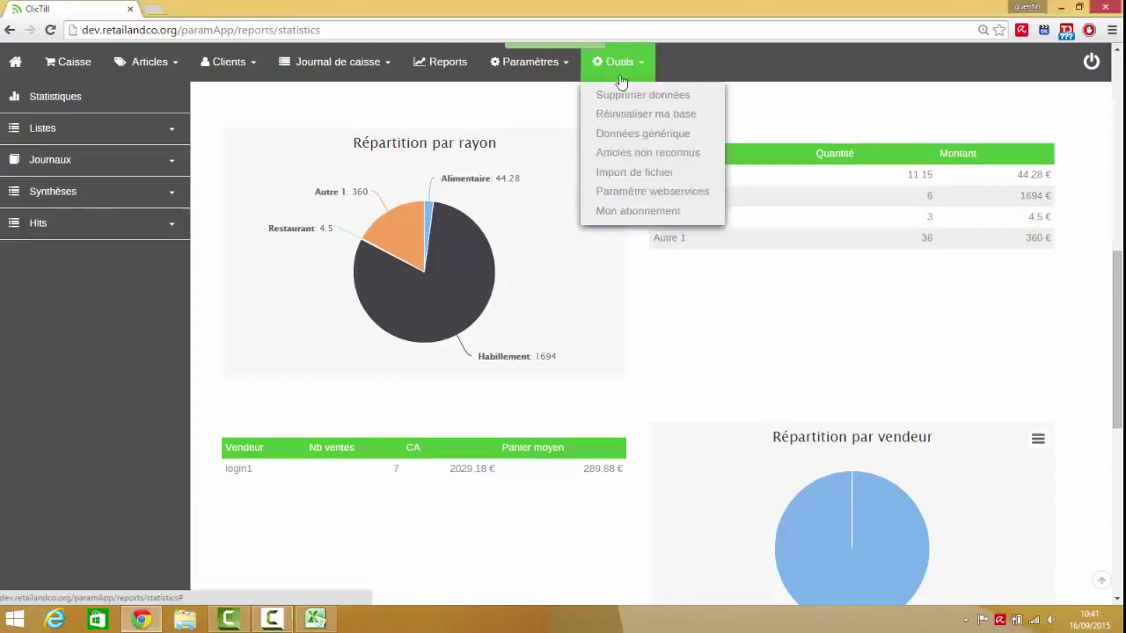
pyautogui.click(641, 180)
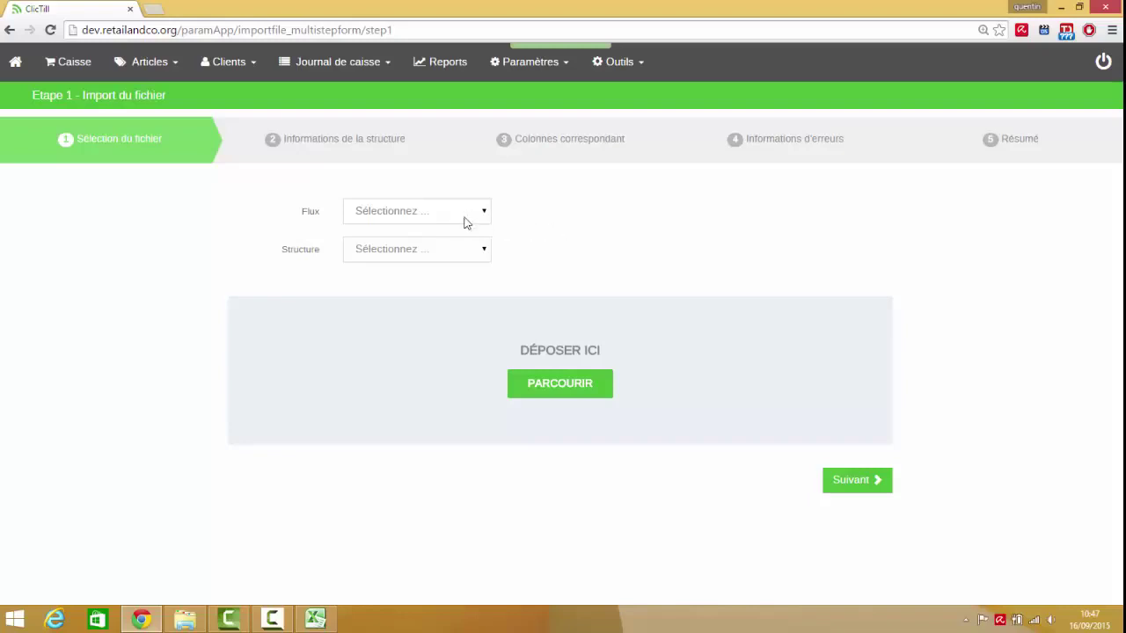
pyautogui.click(458, 220)
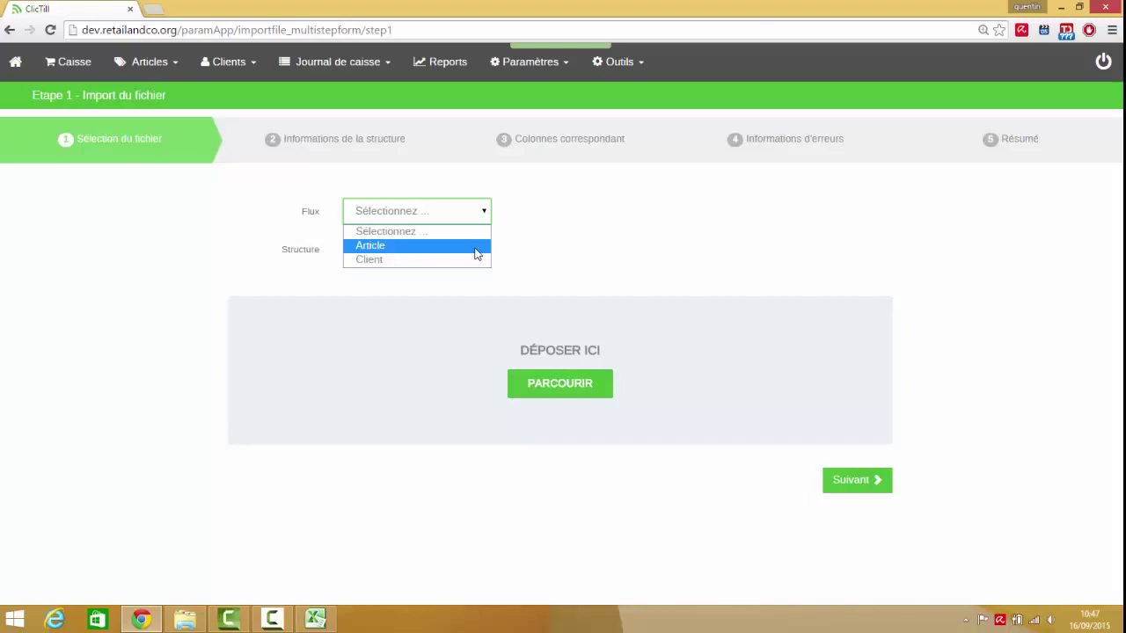
pyautogui.click(475, 246)
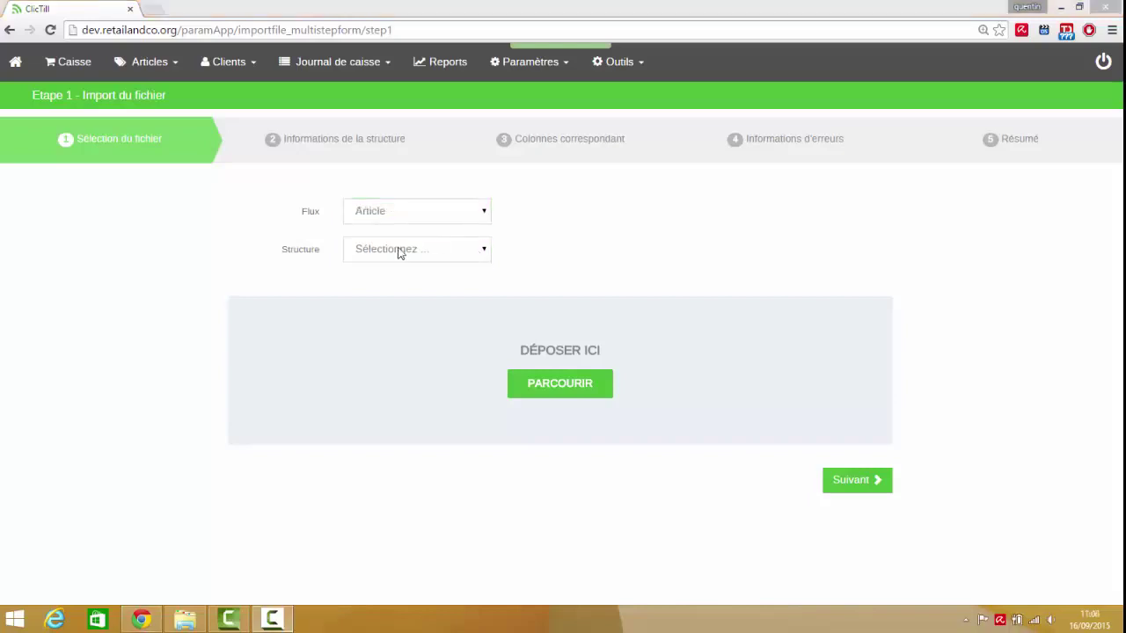
pyautogui.click(400, 251)
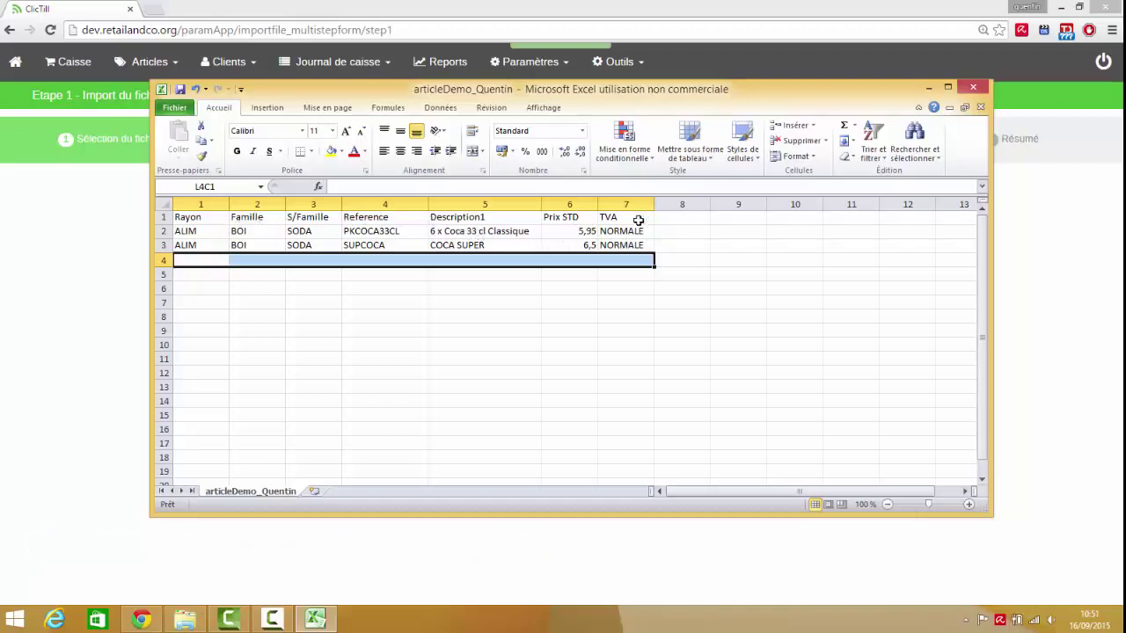
# - Start row 4 with ALIM, BOI and SODA in the Rayon, Famille and S/Famille columns
pyautogui.click(211, 261)
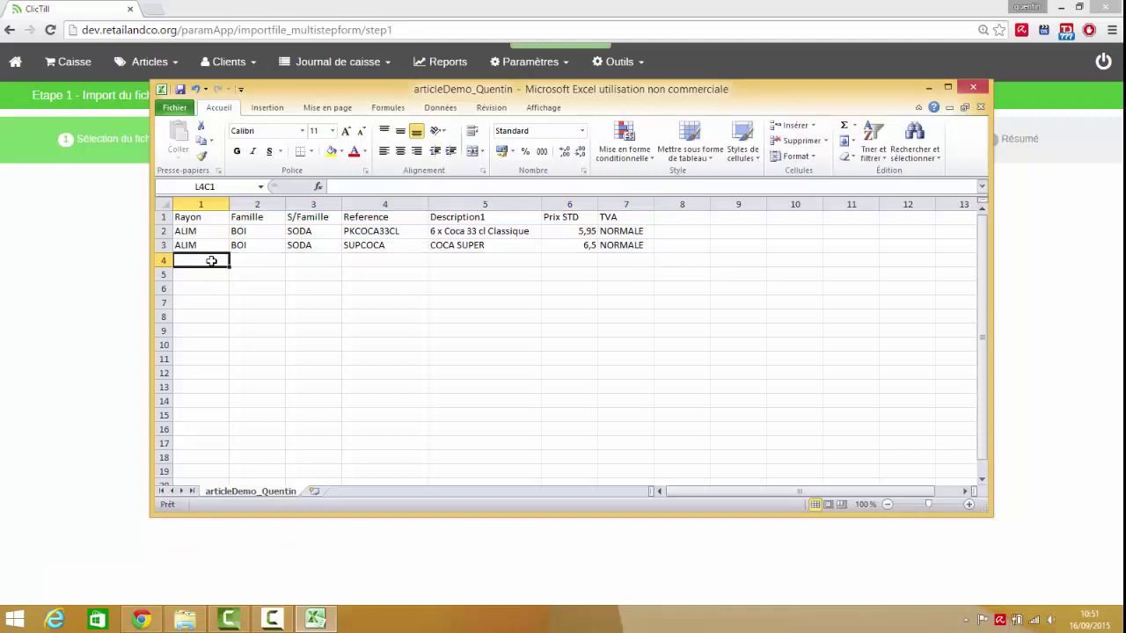
pyautogui.write('ALIM')
pyautogui.press('Tab')
pyautogui.write('BOI')
pyautogui.press('Tab')
pyautogui.write('SO')
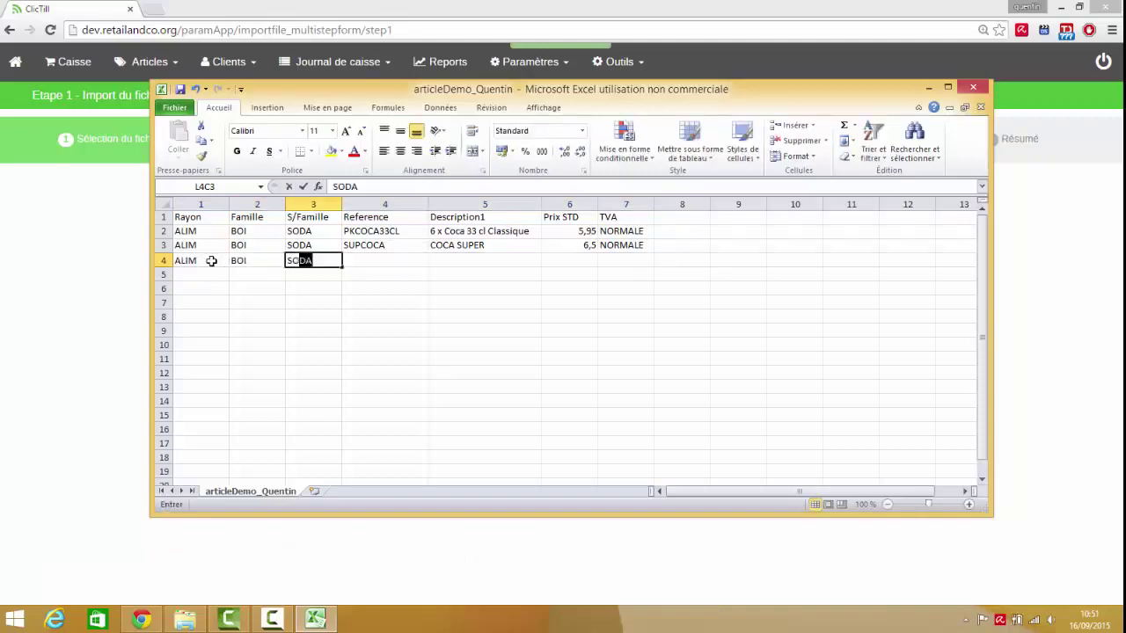
pyautogui.click(387, 266)
# - Complete the row with Sprite33, 'Sprite 33cl', price 5,5 and NORMALE tax, then minimize Excel
pyautogui.write('Sprit')
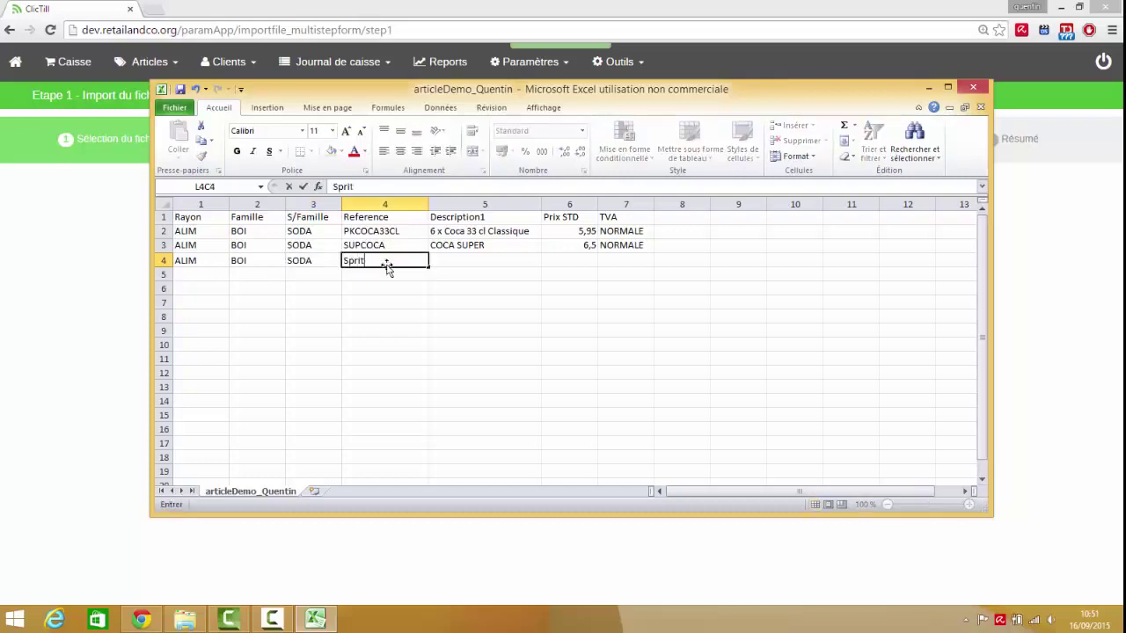
pyautogui.write('e33')
pyautogui.click(488, 255)
pyautogui.write('Sprite 3')
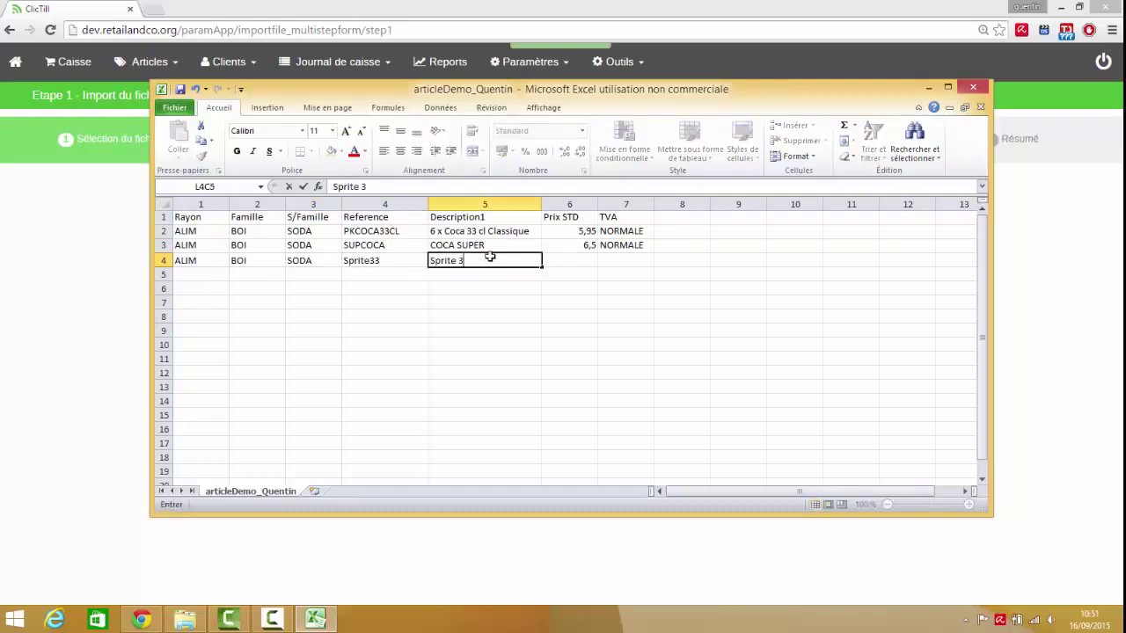
pyautogui.write('3cl')
pyautogui.press('Tab')
pyautogui.write('5,5')
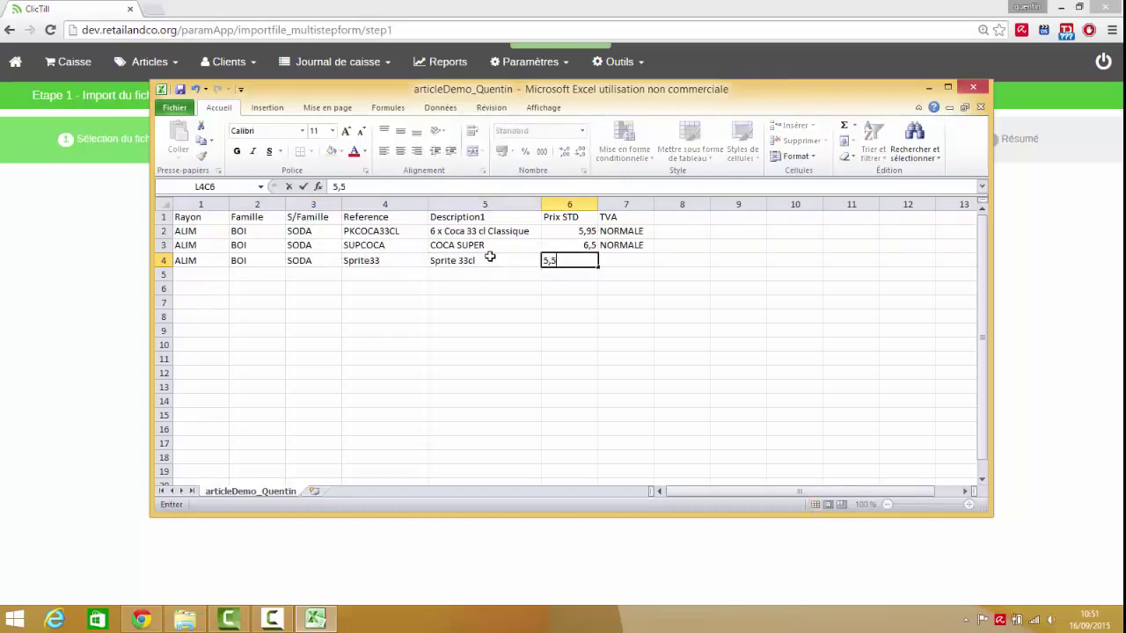
pyautogui.press('Tab')
pyautogui.write('NO')
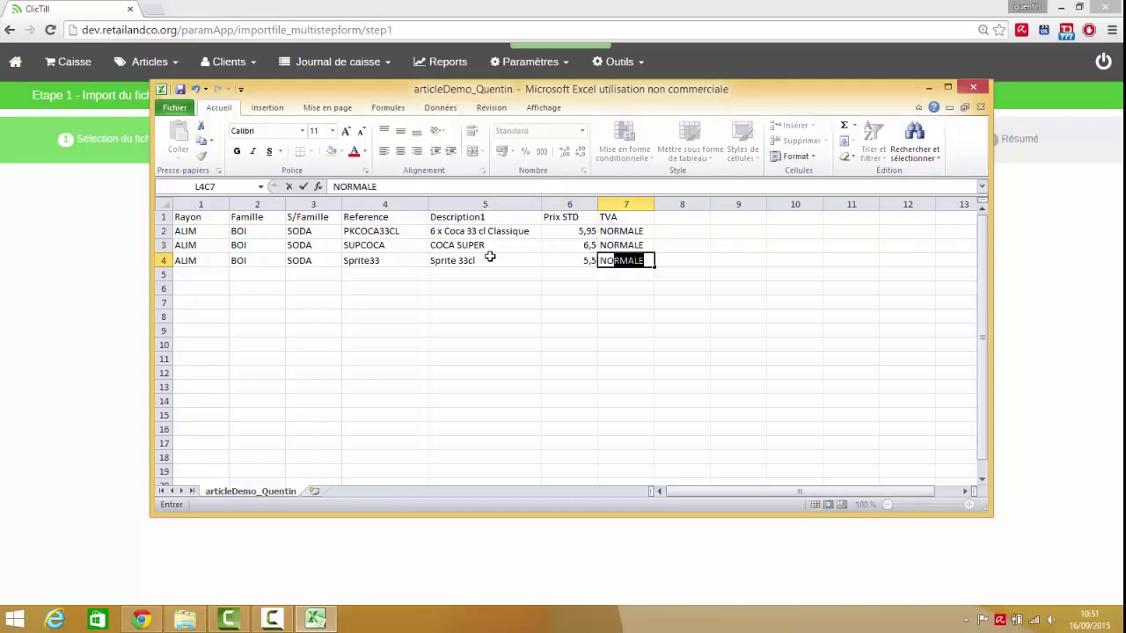
pyautogui.press('Return')
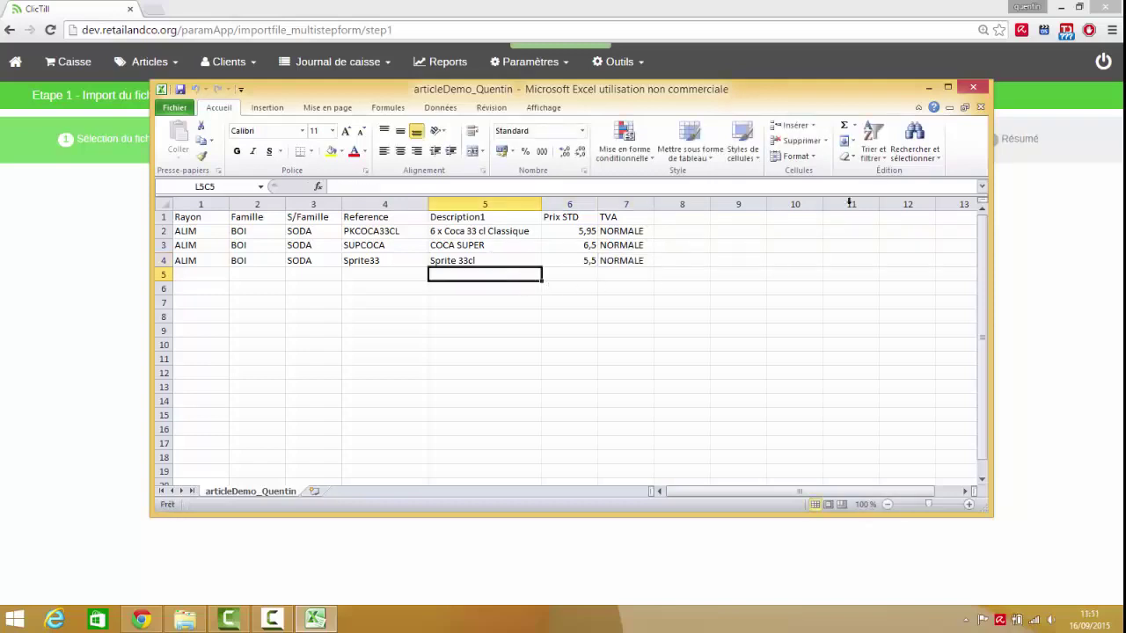
pyautogui.click(928, 88)
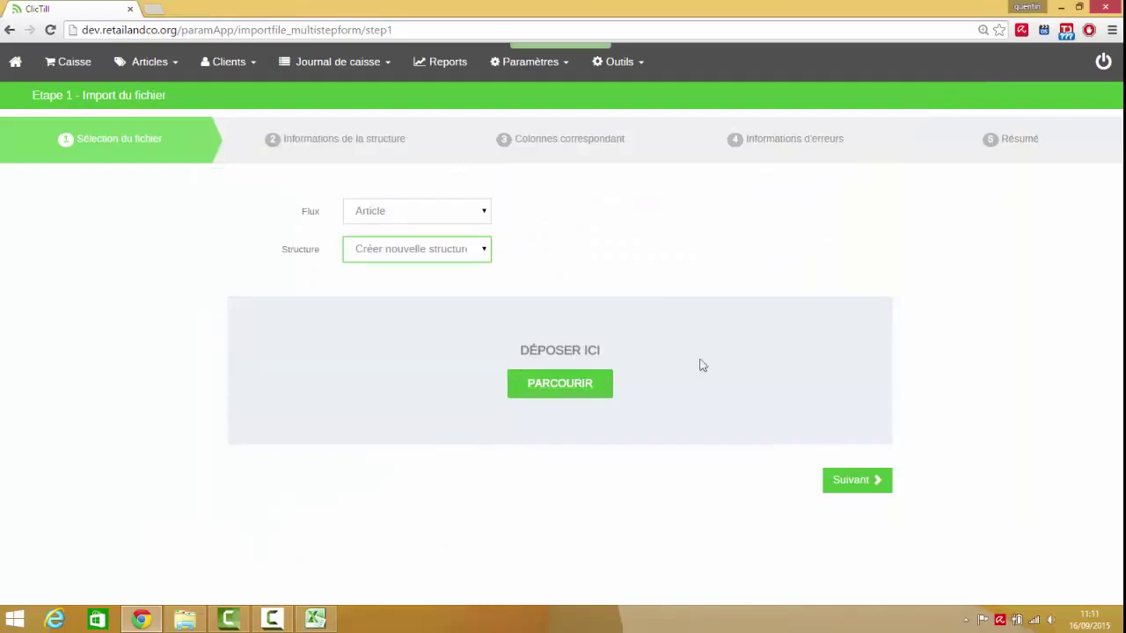
# - Drag the Excel article file from the desktop onto the DÉPOSER ICI upload area
pyautogui.click(1079, 7)
pyautogui.moveTo(760, 258); pyautogui.dragTo(414, 324)
pyautogui.click(555, 39)
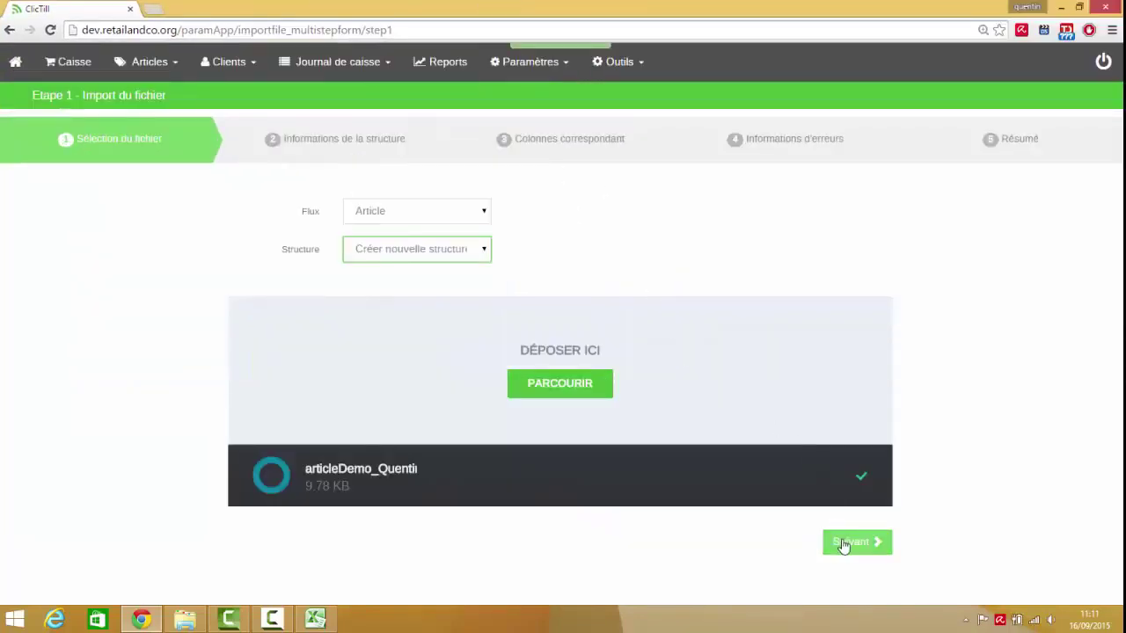
# - Name the new import structure DEMO and submit it
pyautogui.click(843, 544)
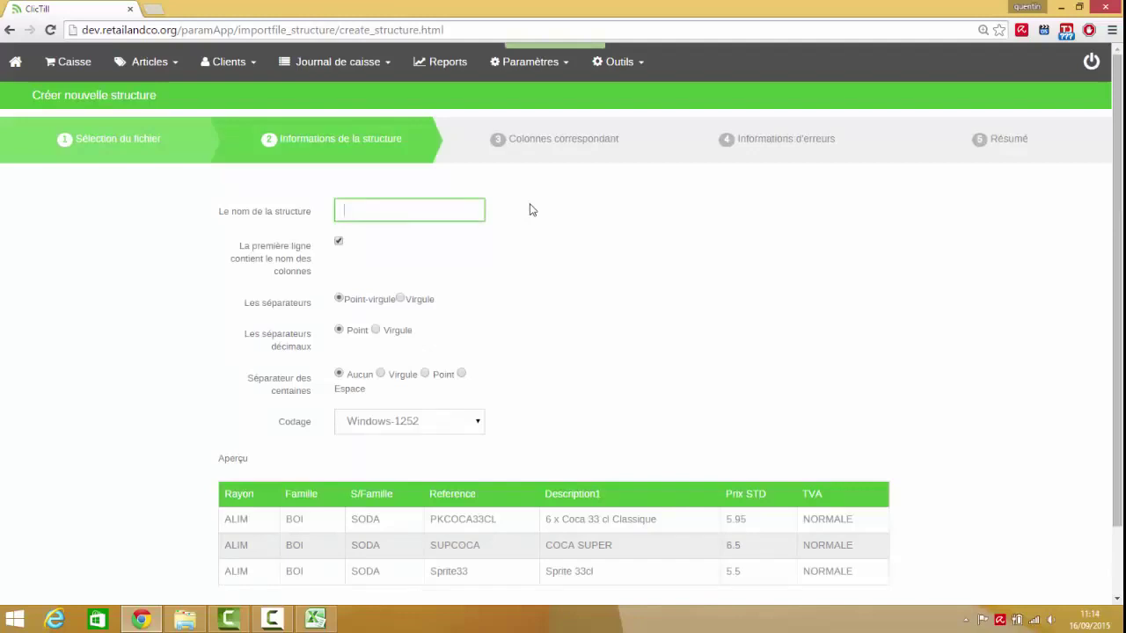
pyautogui.write('DEMO')
pyautogui.scroll(-1, 573, 271)
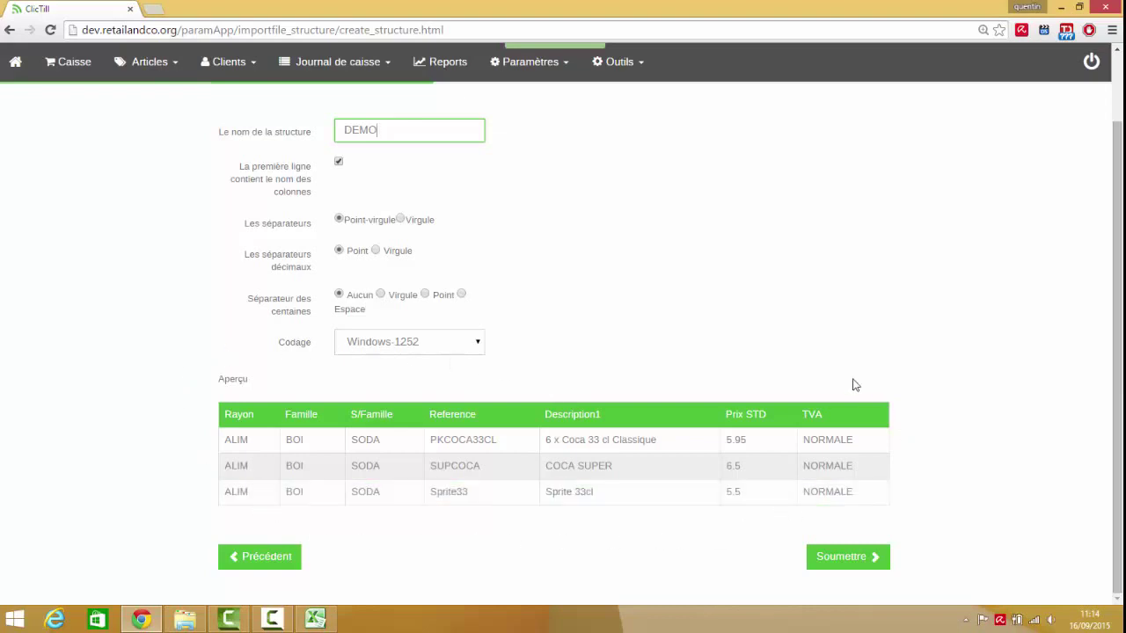
pyautogui.click(847, 557)
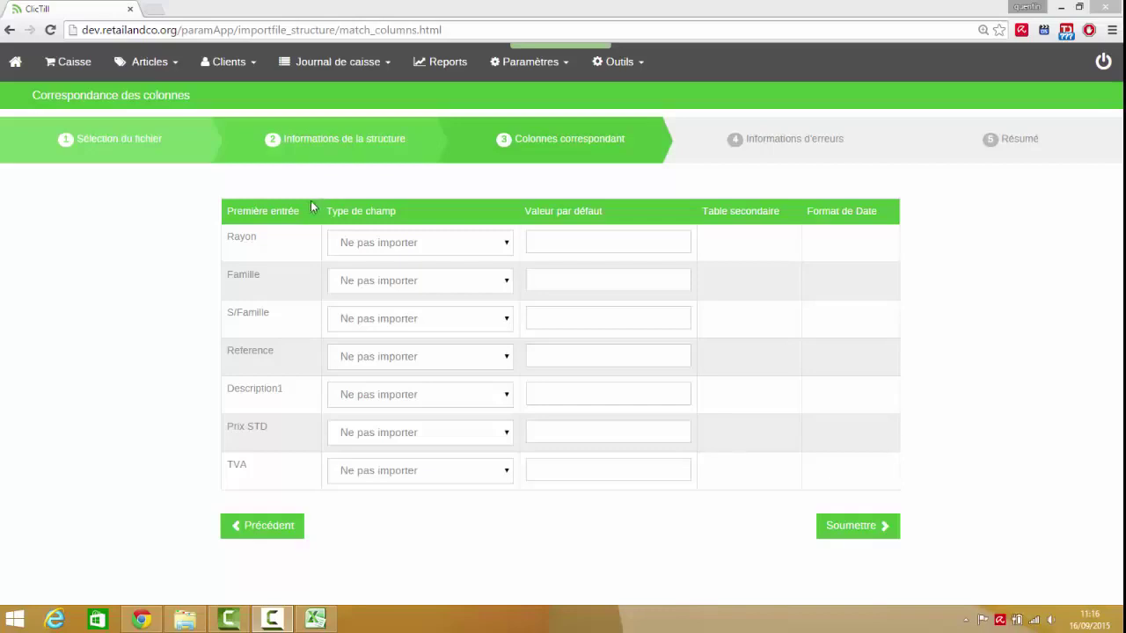
# - Map the first five columns to Rayon, Famille, Sous Famille, Référence and Description 1
pyautogui.click(379, 245)
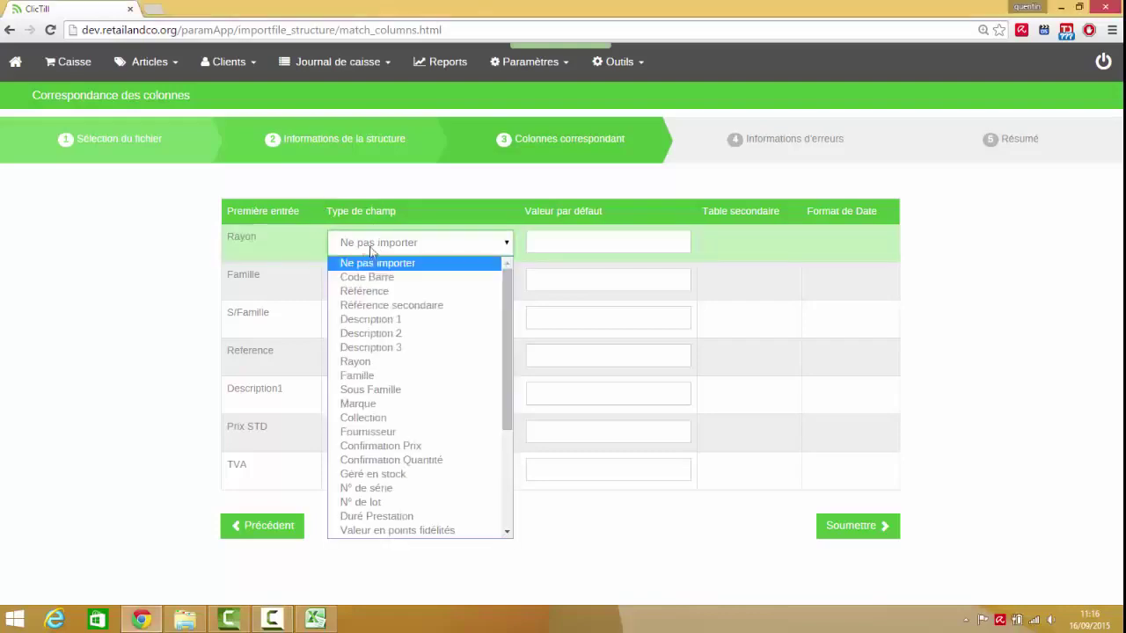
pyautogui.click(393, 362)
pyautogui.click(400, 281)
pyautogui.click(398, 414)
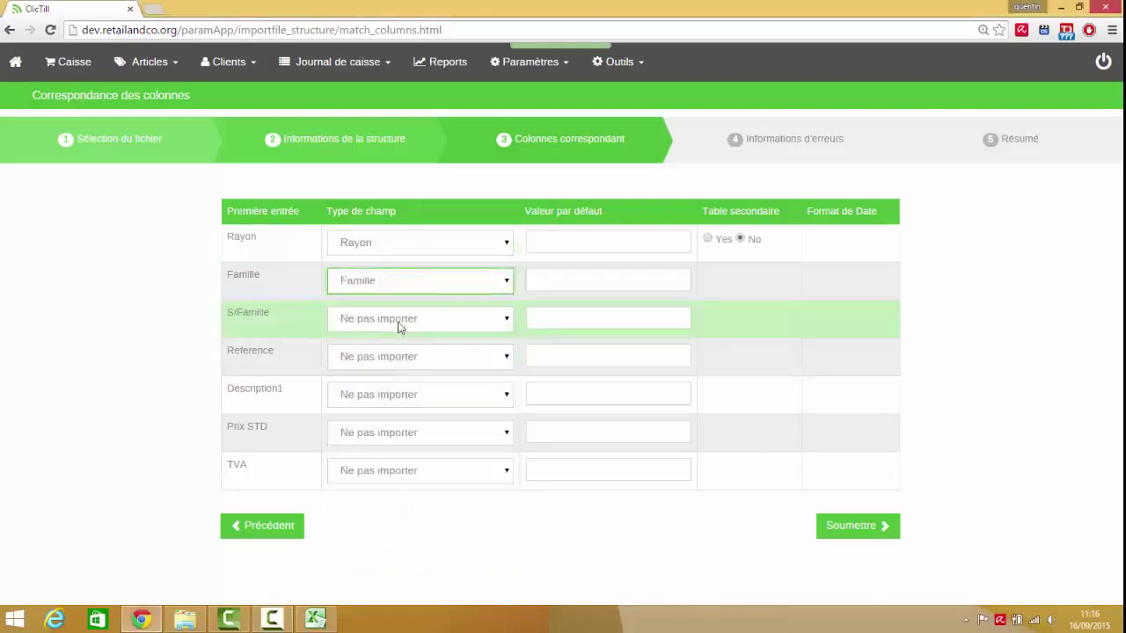
pyautogui.click(405, 318)
pyautogui.click(413, 157)
pyautogui.click(440, 356)
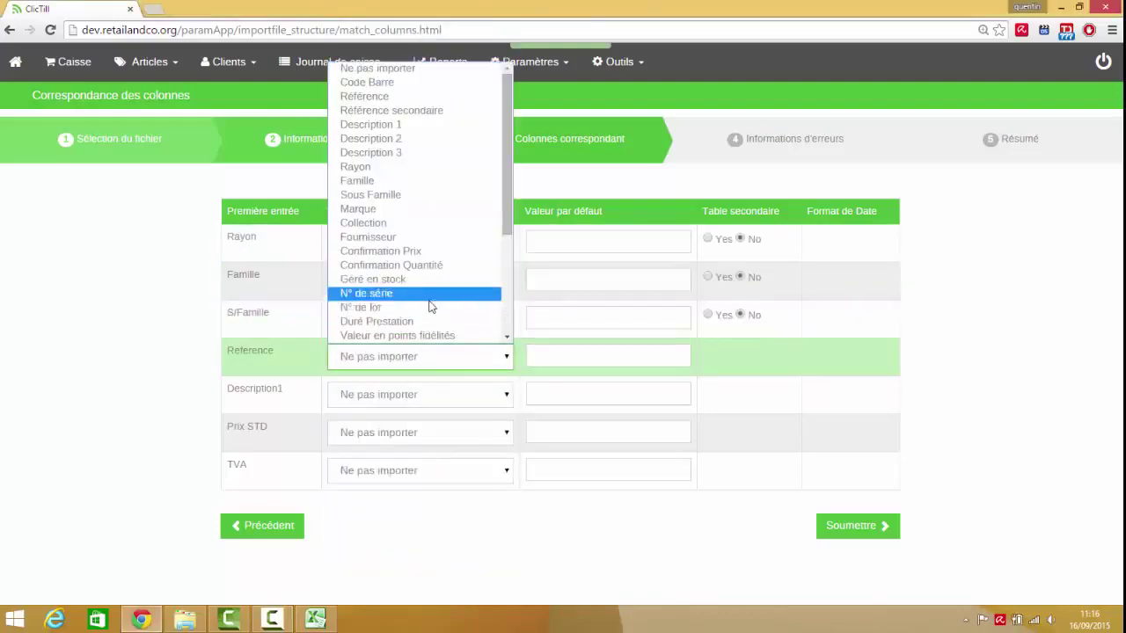
pyautogui.click(387, 96)
pyautogui.click(413, 394)
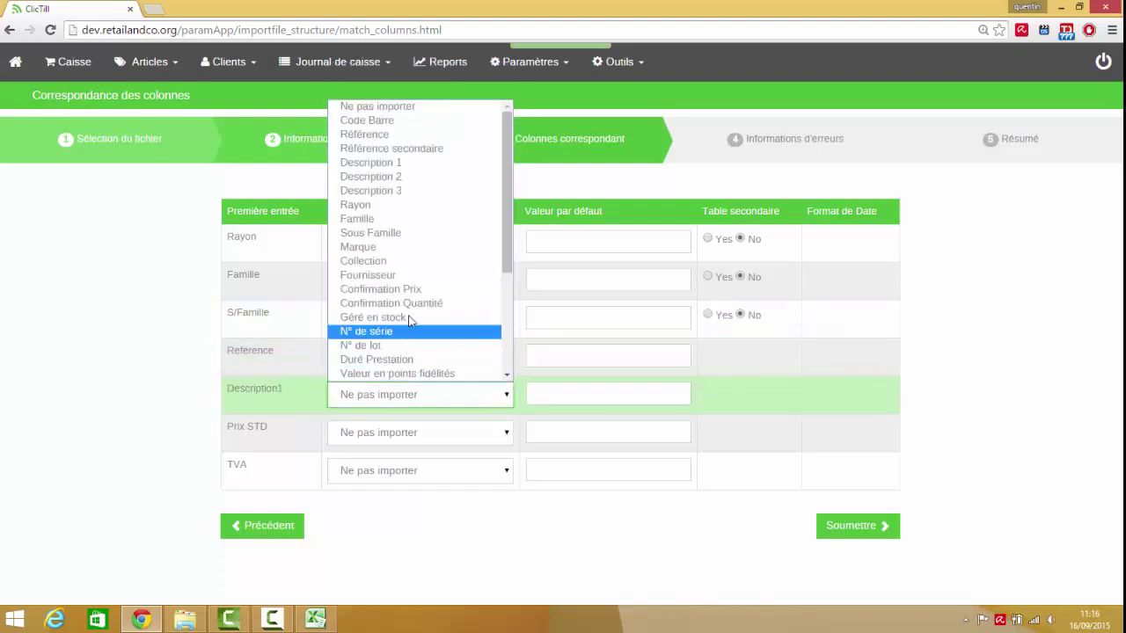
pyautogui.click(414, 163)
# - Map Prix STD to STANDARD Prix TTC and TVA to Code Taxe, flag Rayon and Famille as secondary tables, and submit
pyautogui.click(422, 432)
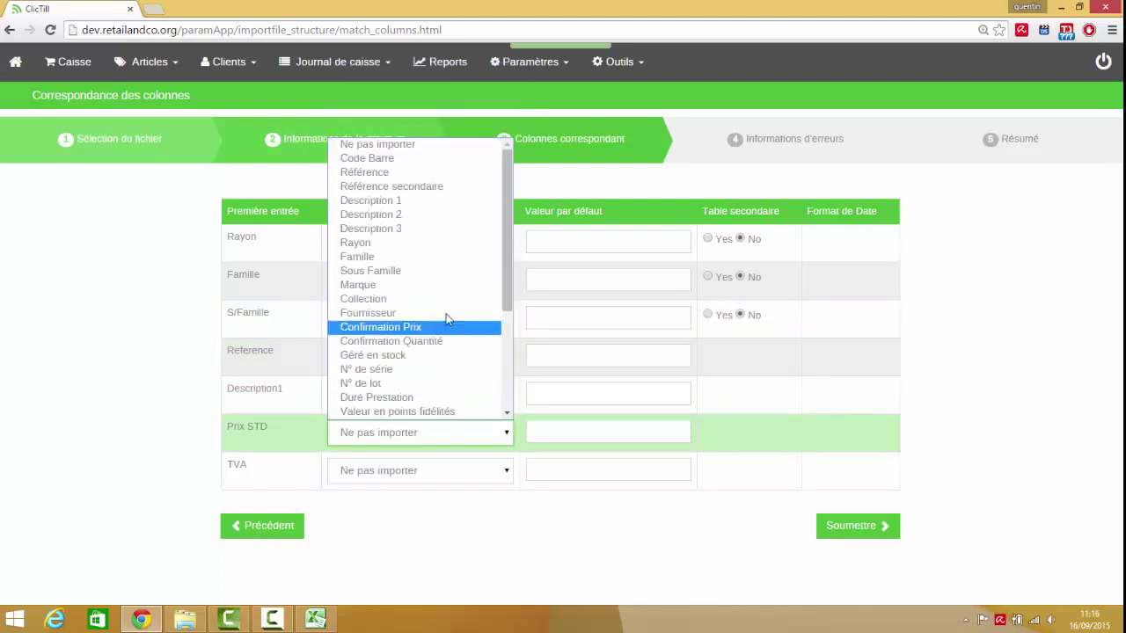
pyautogui.scroll(-3, 440, 350)
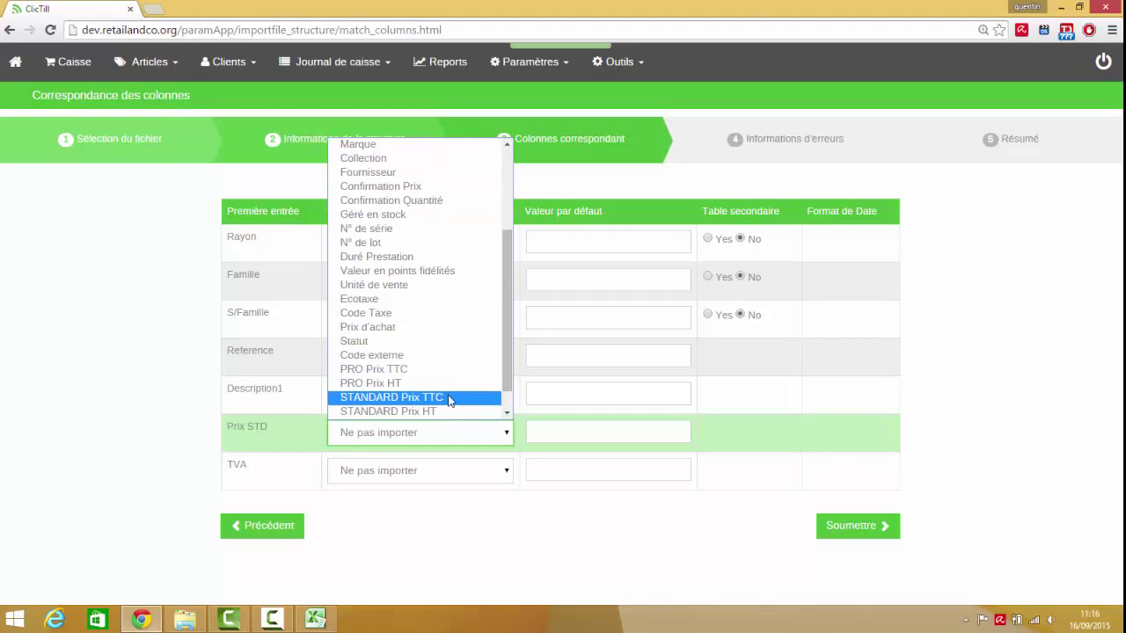
pyautogui.click(433, 327)
pyautogui.click(440, 432)
pyautogui.scroll(-3, 435, 369)
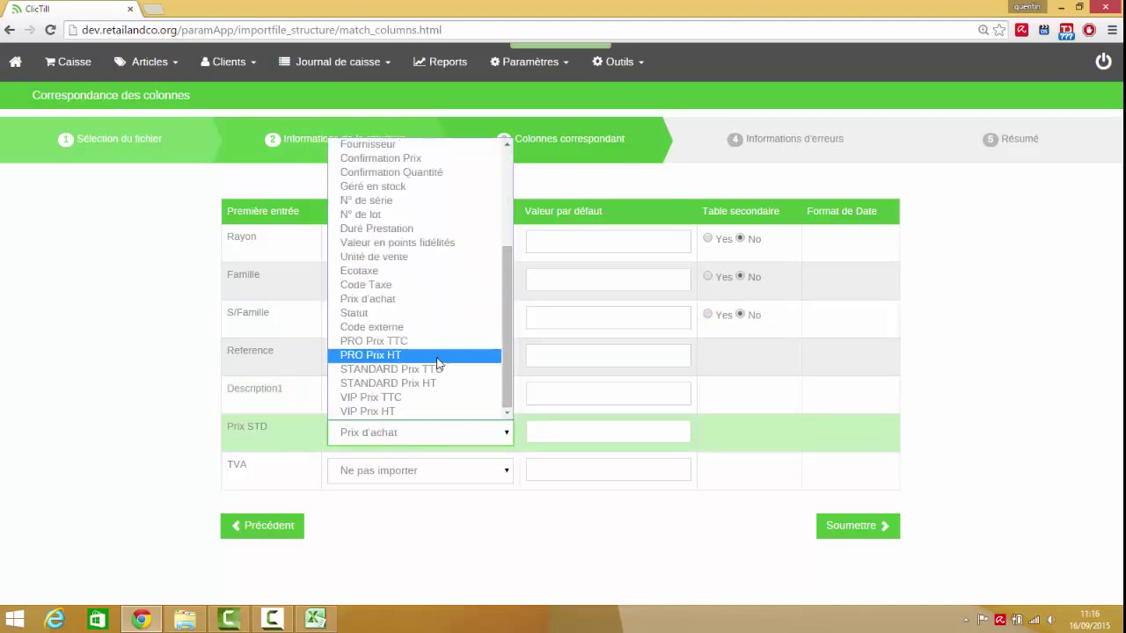
pyautogui.click(421, 369)
pyautogui.click(422, 470)
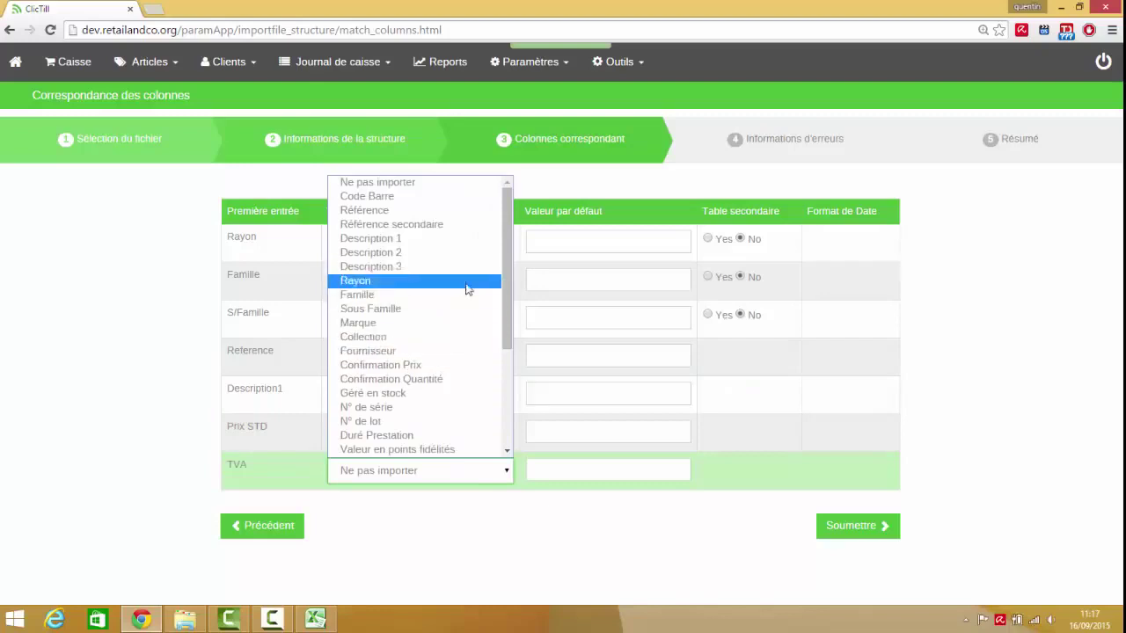
pyautogui.scroll(-1, 483, 386)
pyautogui.scroll(-5, 482, 386)
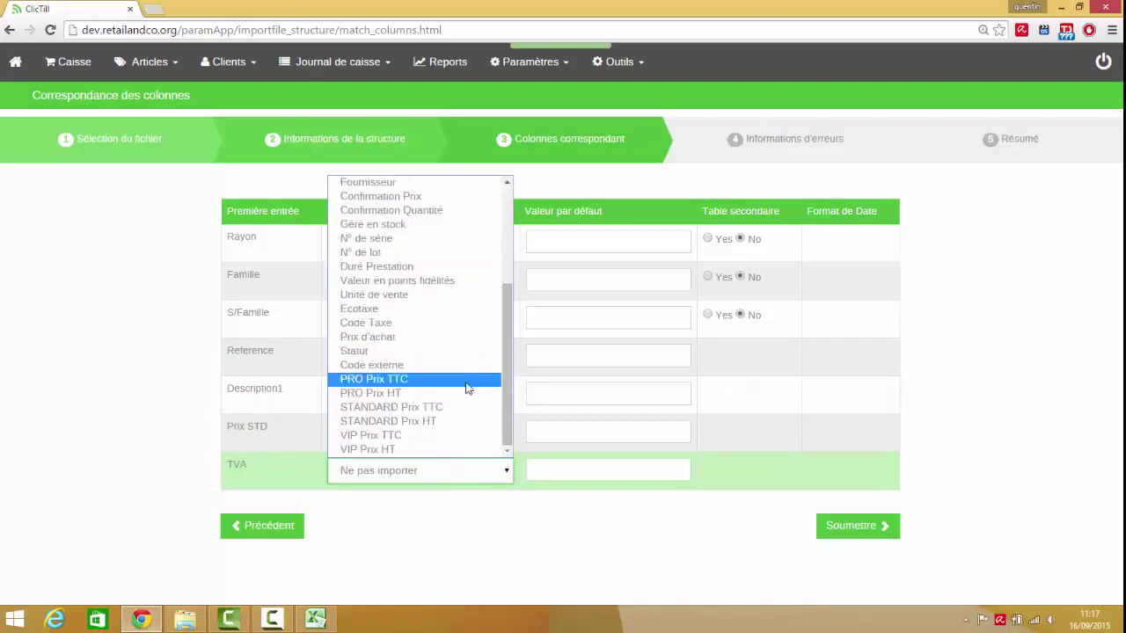
pyautogui.click(459, 327)
pyautogui.click(707, 238)
pyautogui.click(708, 276)
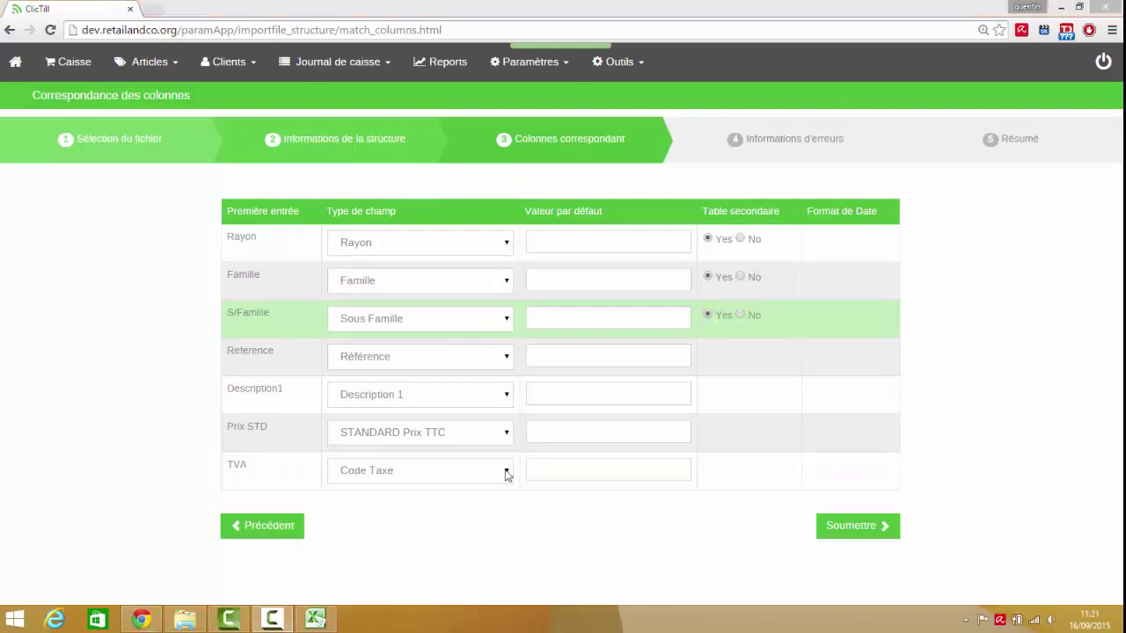
pyautogui.click(887, 531)
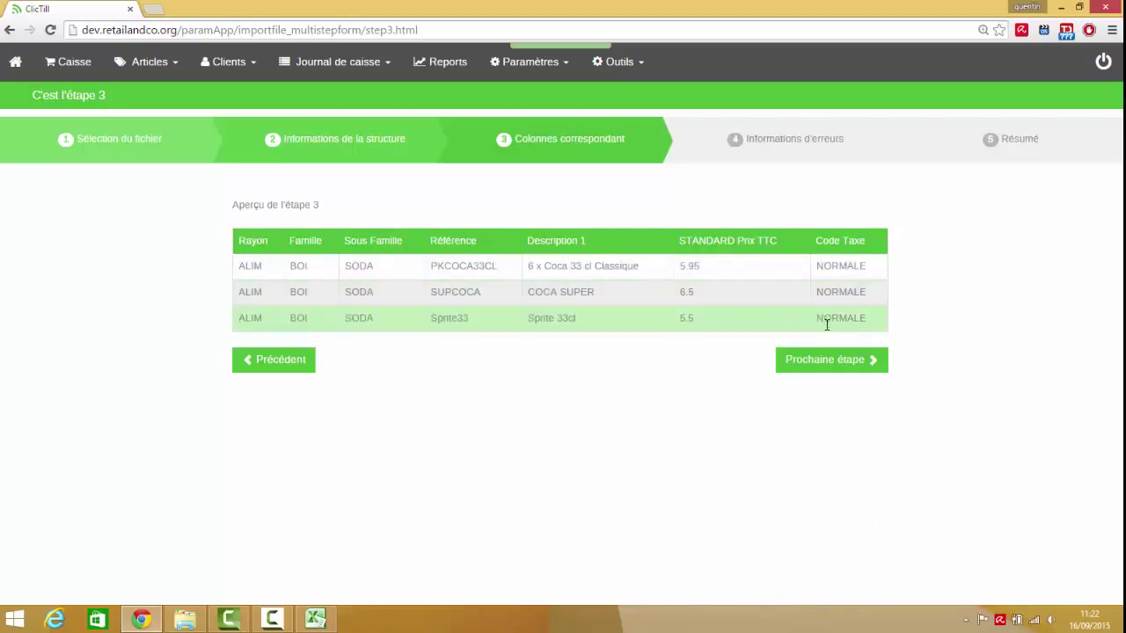
# - Save the DEMO structure, finish the import with 3 lines added and 0 updated, and open Caisse
pyautogui.click(837, 364)
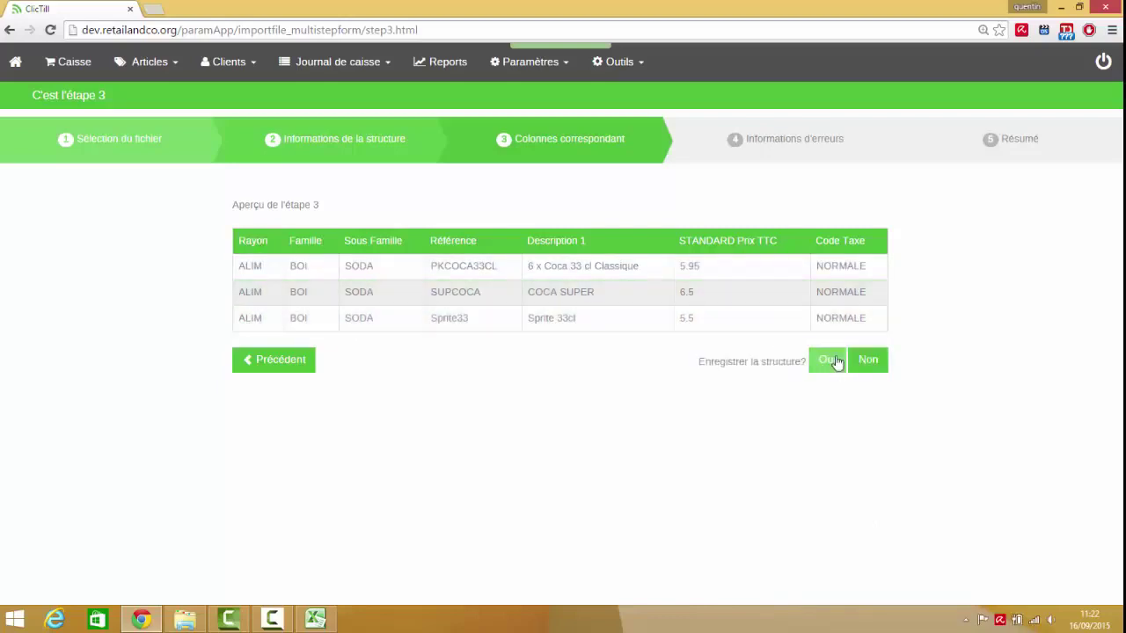
pyautogui.click(837, 365)
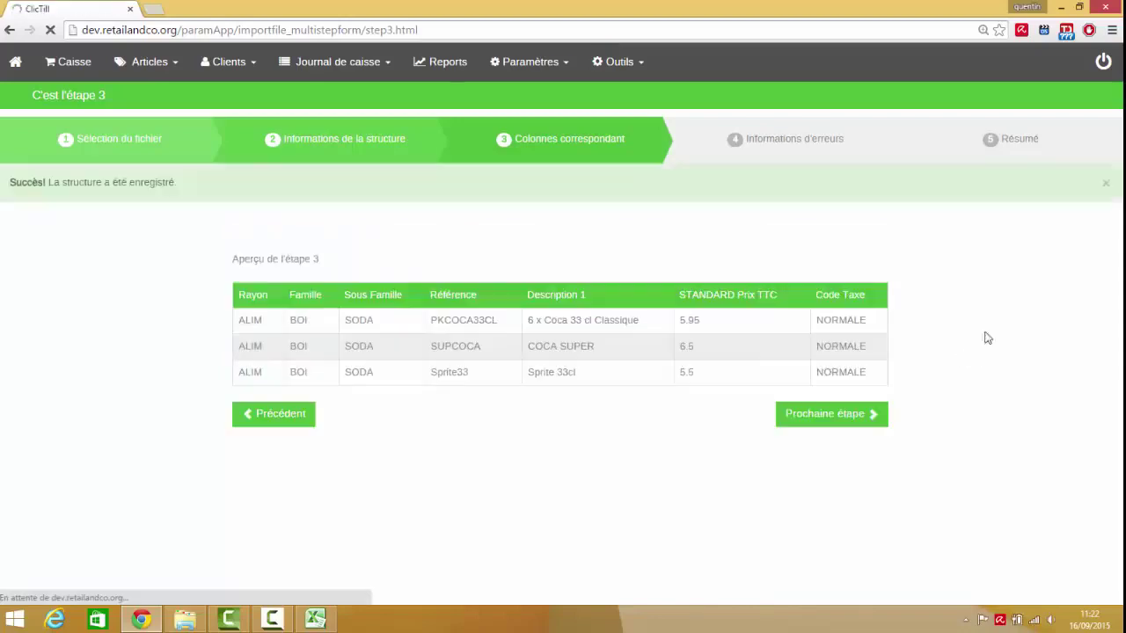
pyautogui.click(834, 423)
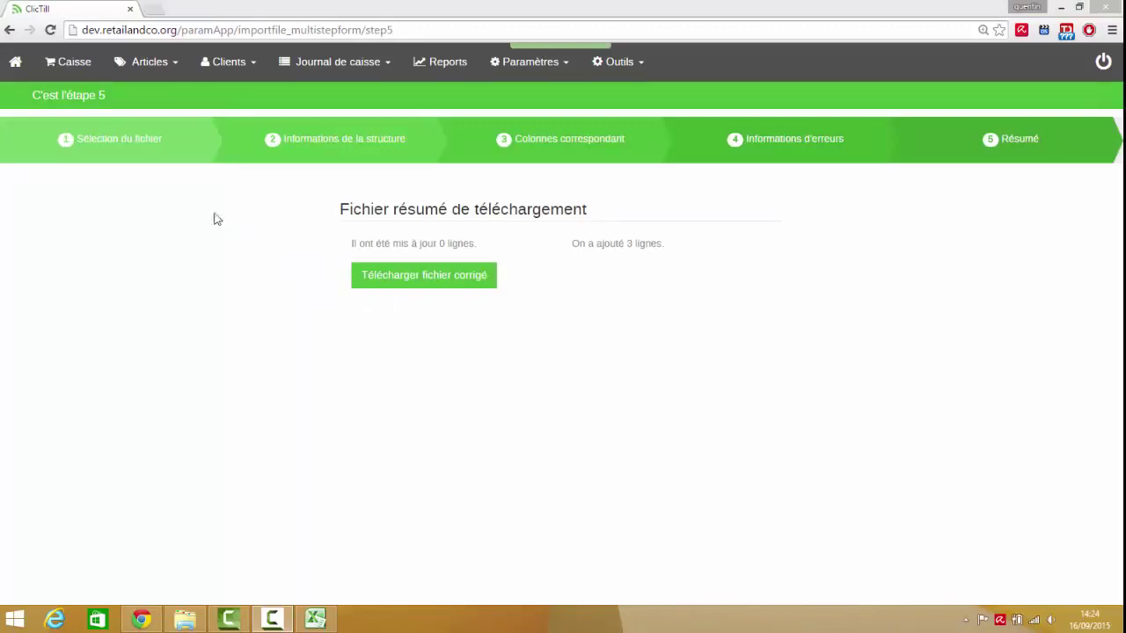
pyautogui.click(67, 63)
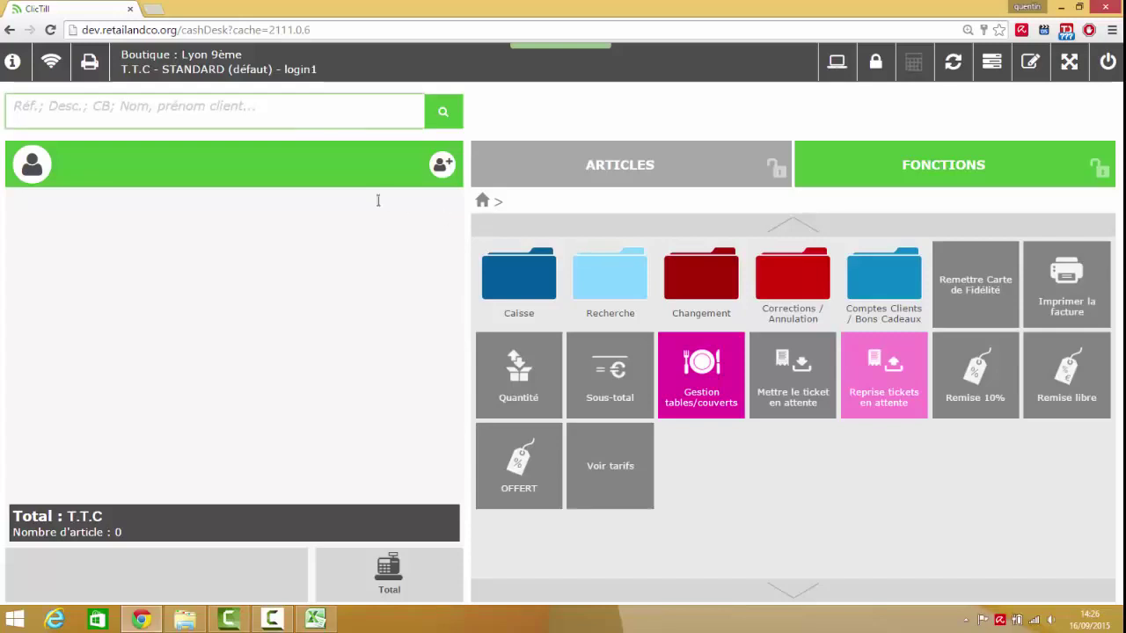
# - Add the imported Sprite33 at 5,50 € by code search and pay the ticket in cash
pyautogui.write('Sprite')
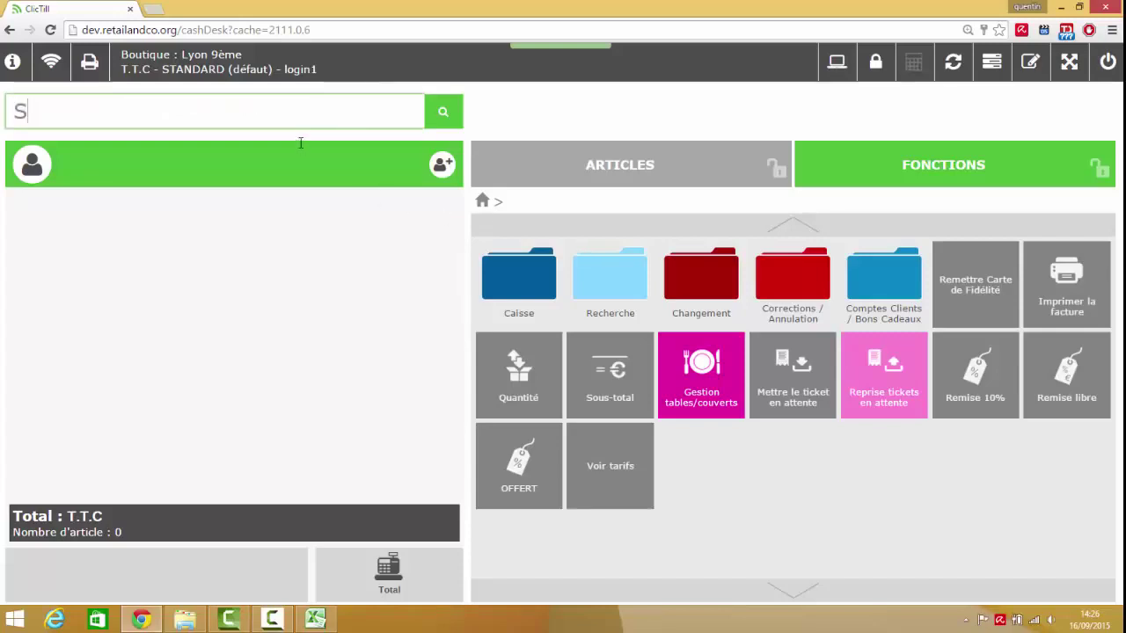
pyautogui.write('3')
pyautogui.press('Return')
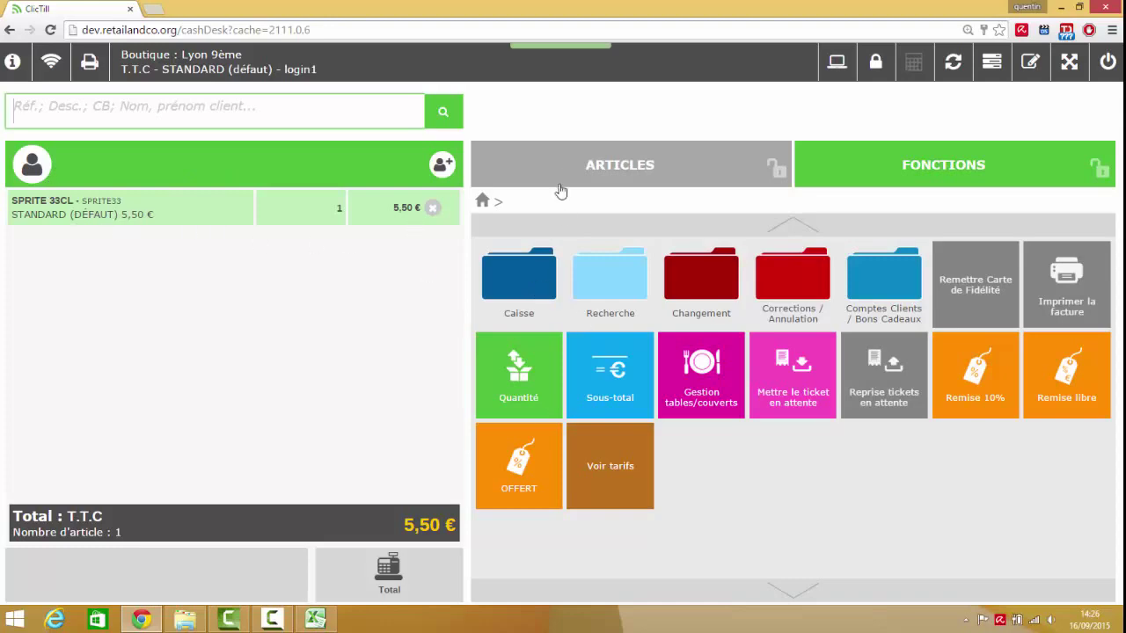
pyautogui.click(389, 587)
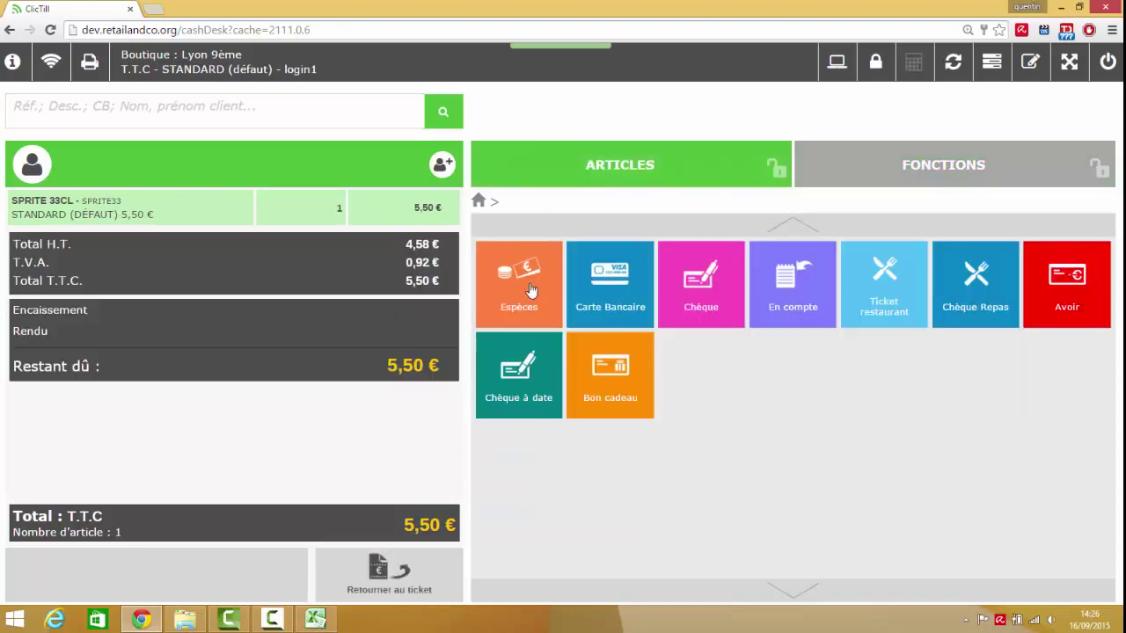
pyautogui.click(639, 374)
pyautogui.click(733, 255)
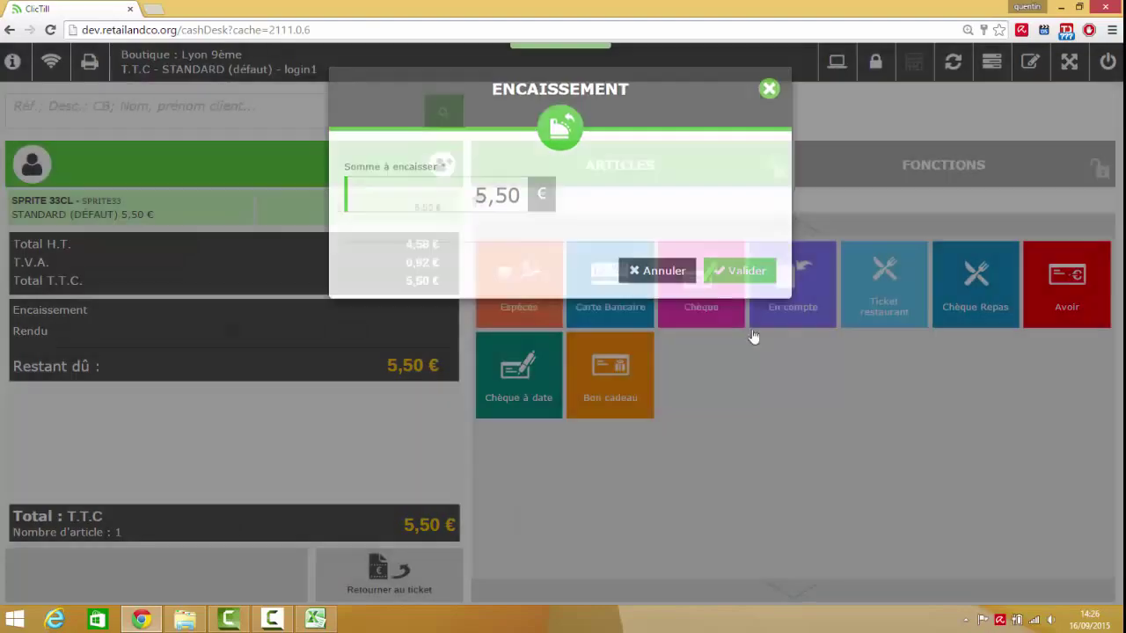